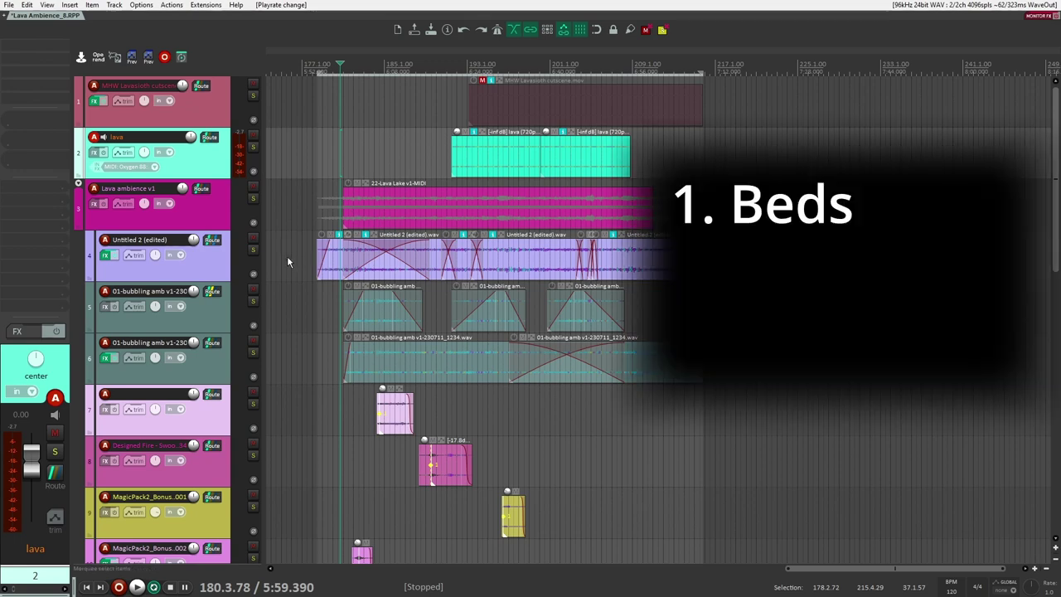
# Select the Untitled 2 (edited) bed, the bubbling ambience and low rumble tracks, and their items
pyautogui.click(287, 256)
pyautogui.moveTo(395, 262); pyautogui.dragTo(638, 259)
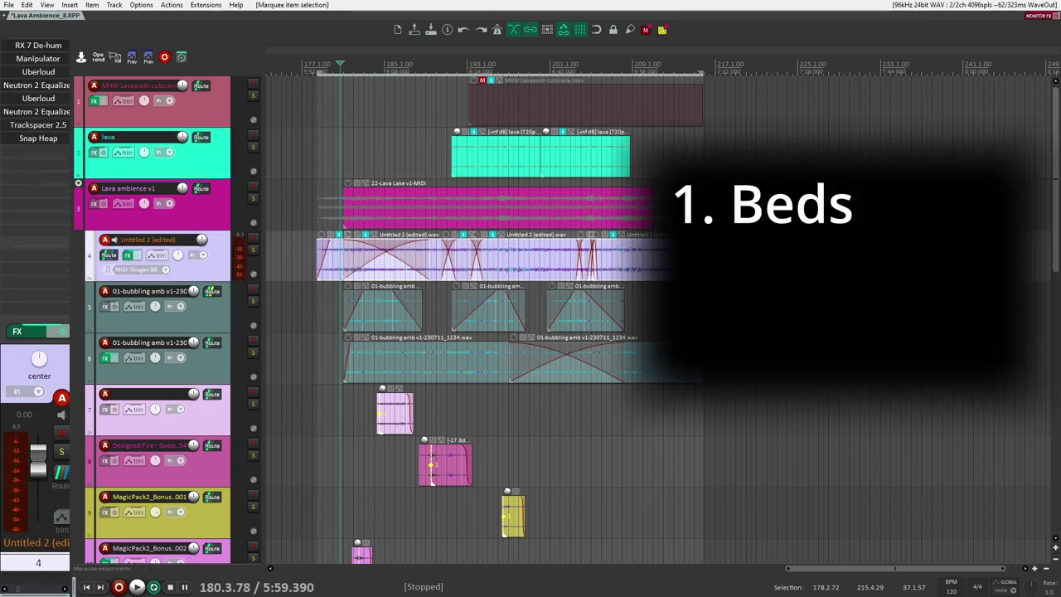
pyautogui.click(266, 376)
pyautogui.scroll(-10, 876, 356)
pyautogui.click(850, 489)
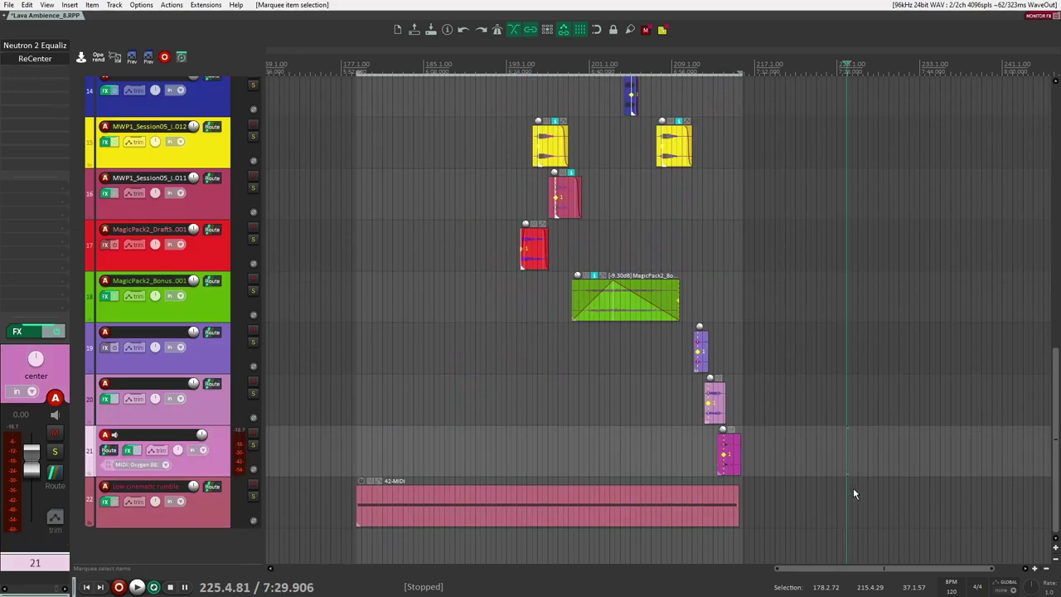
pyautogui.moveTo(471, 521); pyautogui.dragTo(472, 520)
pyautogui.scroll(10, 784, 439)
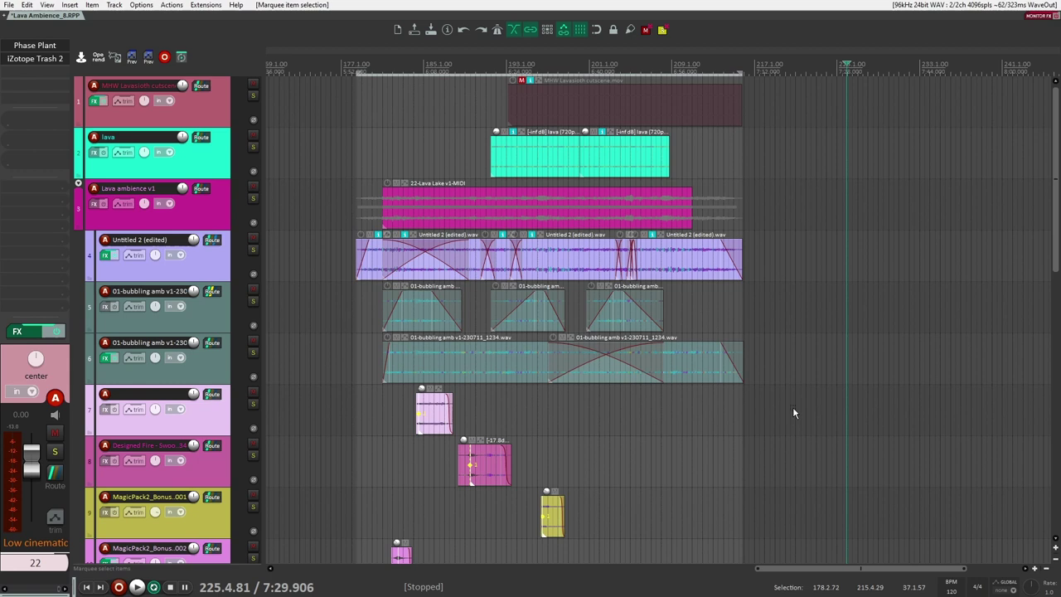
pyautogui.click(386, 311)
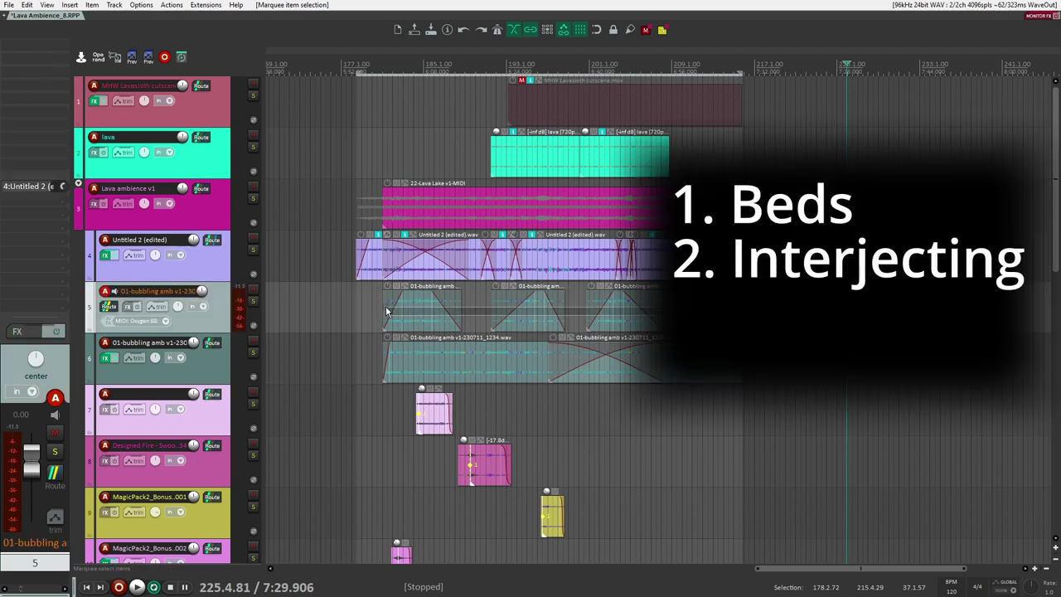
pyautogui.click(399, 321)
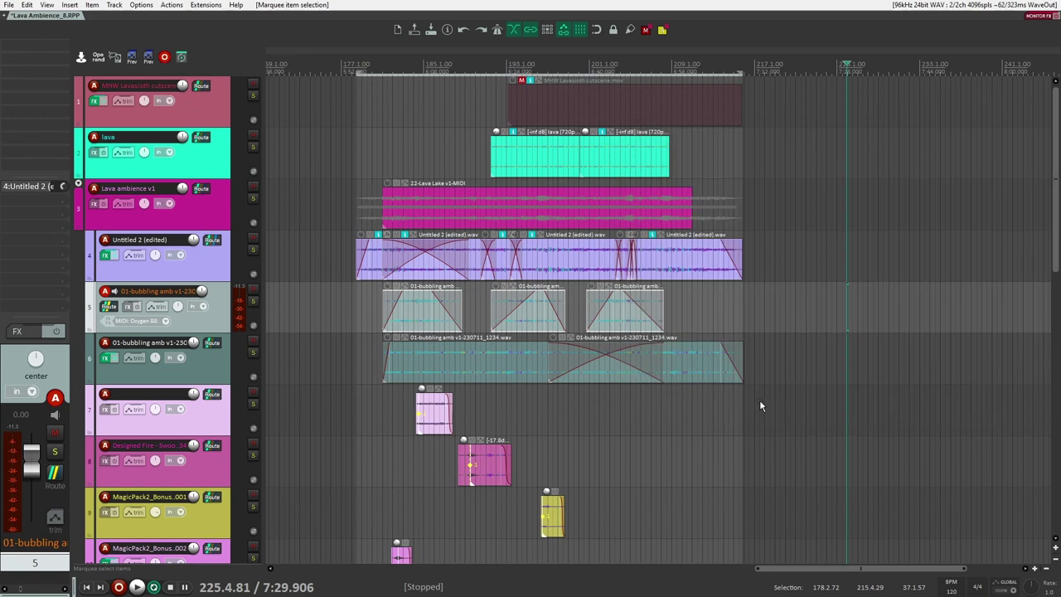
# Select fire one-shot tracks 10 and 9 and set the start point
pyautogui.scroll(-4, 746, 398)
pyautogui.click(630, 357)
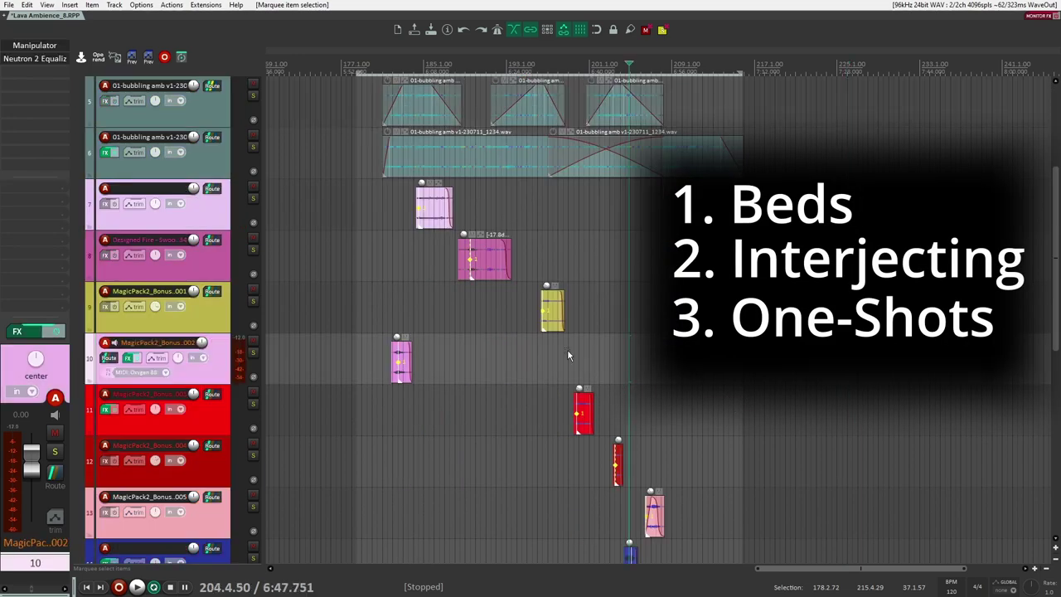
pyautogui.click(389, 308)
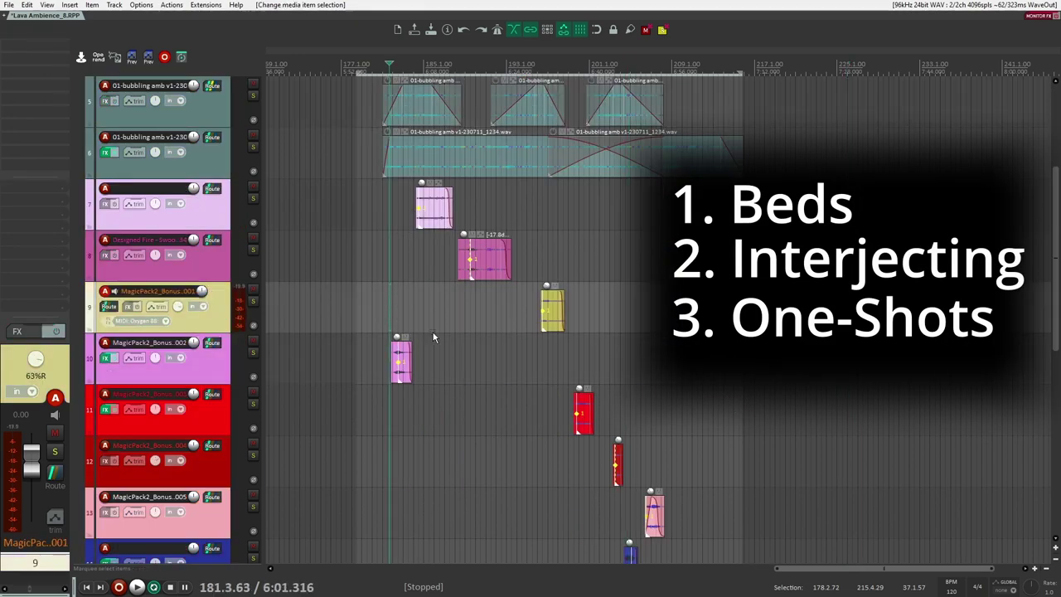
pyautogui.scroll(-4, 498, 357)
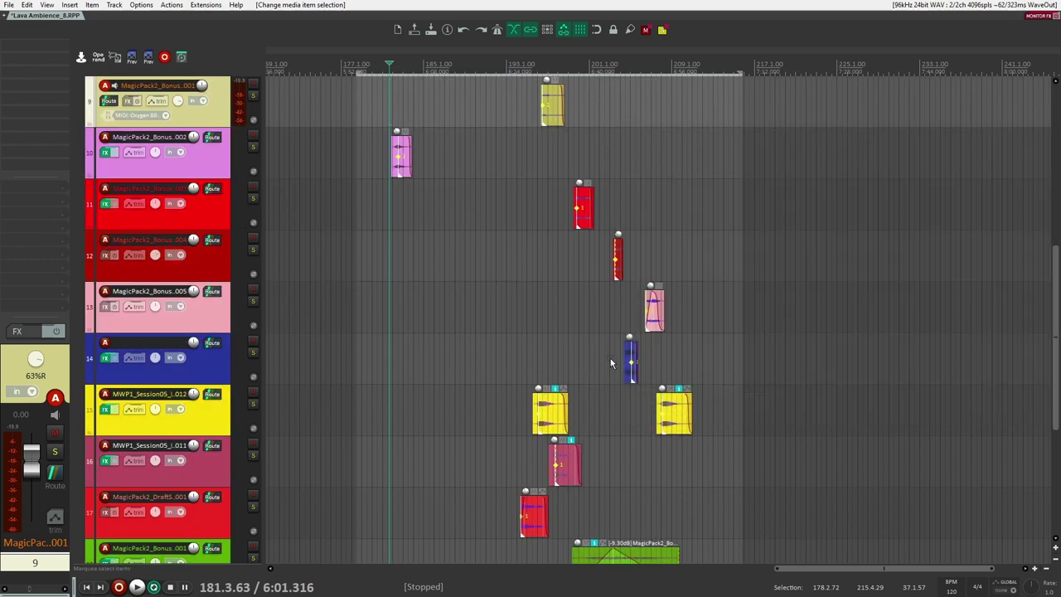
pyautogui.scroll(-4, 583, 464)
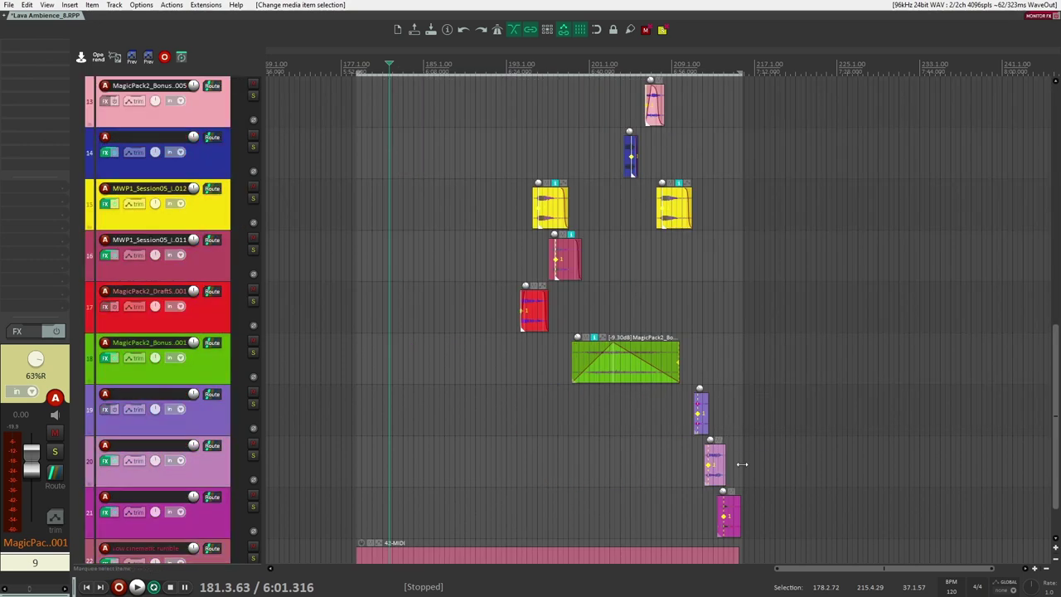
pyautogui.scroll(10, 703, 367)
pyautogui.scroll(-4, 710, 392)
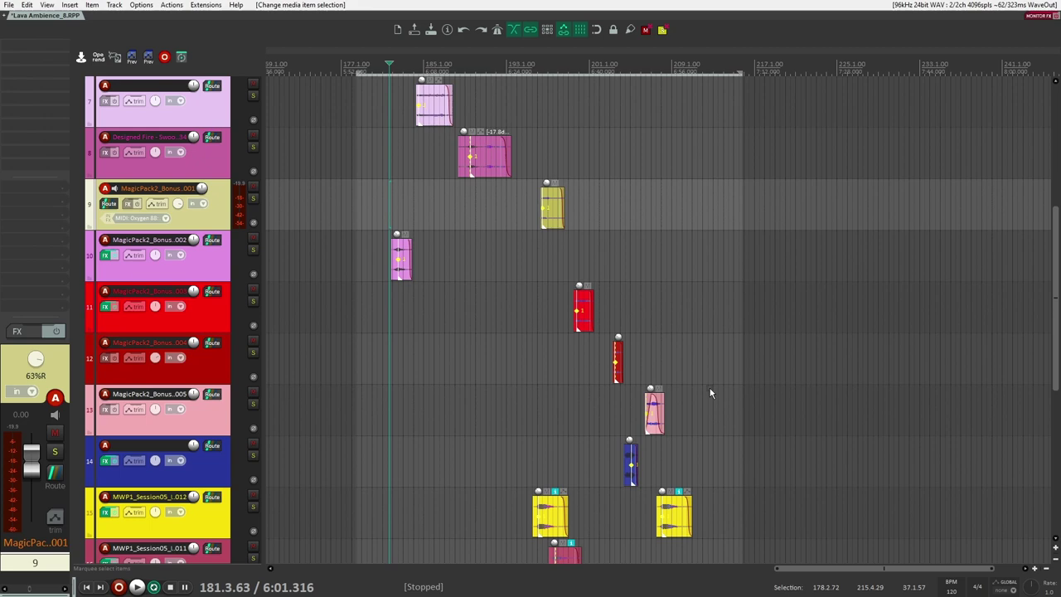
pyautogui.scroll(6, 710, 395)
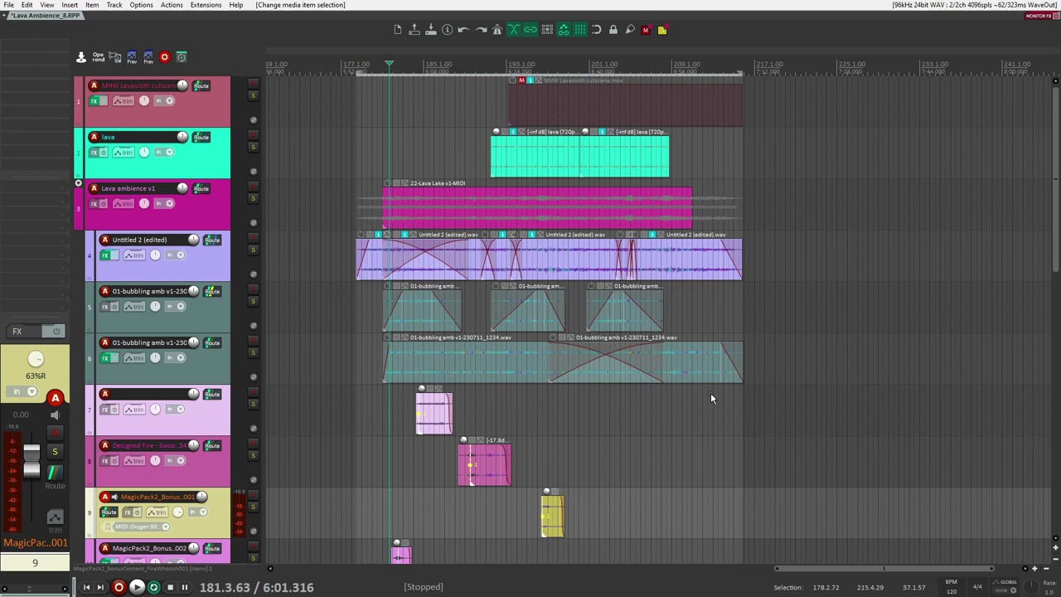
# Solo the Untitled 2 (edited) bed track and play it briefly
pyautogui.scroll(2, 695, 421)
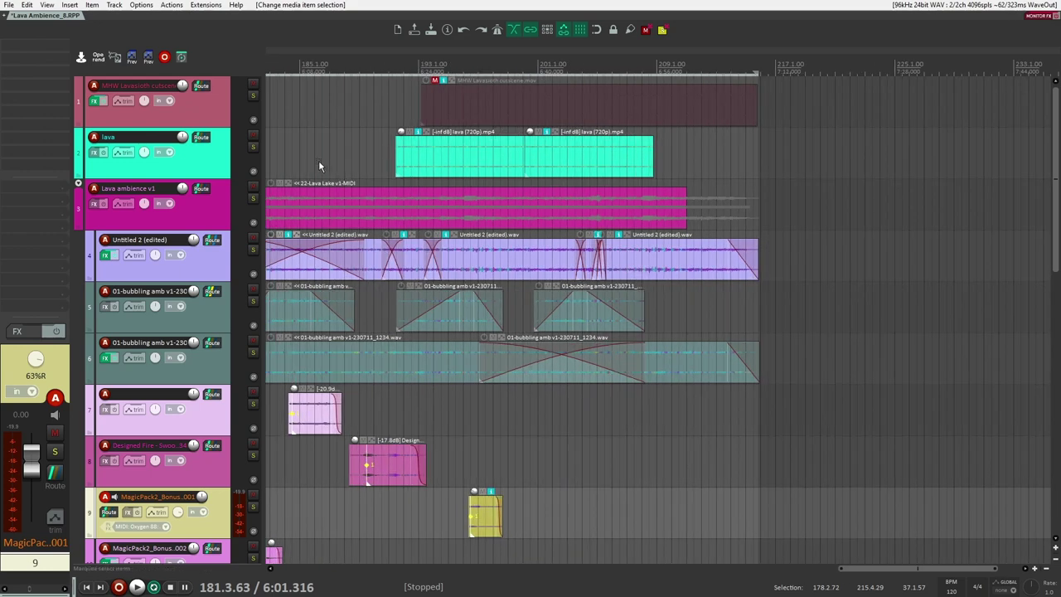
pyautogui.hscroll(-3, 318, 164)
pyautogui.click(252, 249)
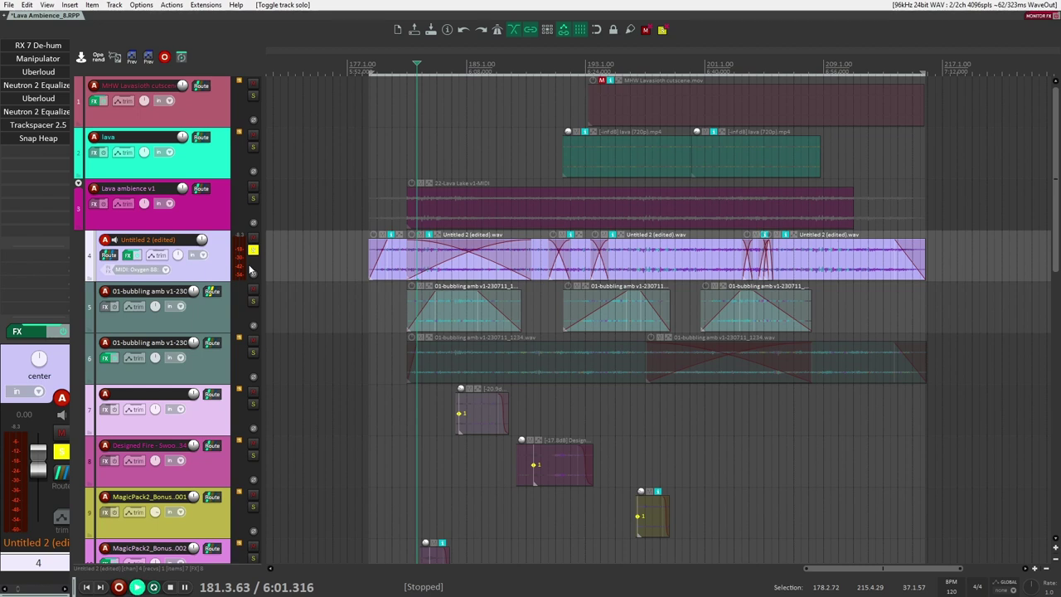
pyautogui.press('space')
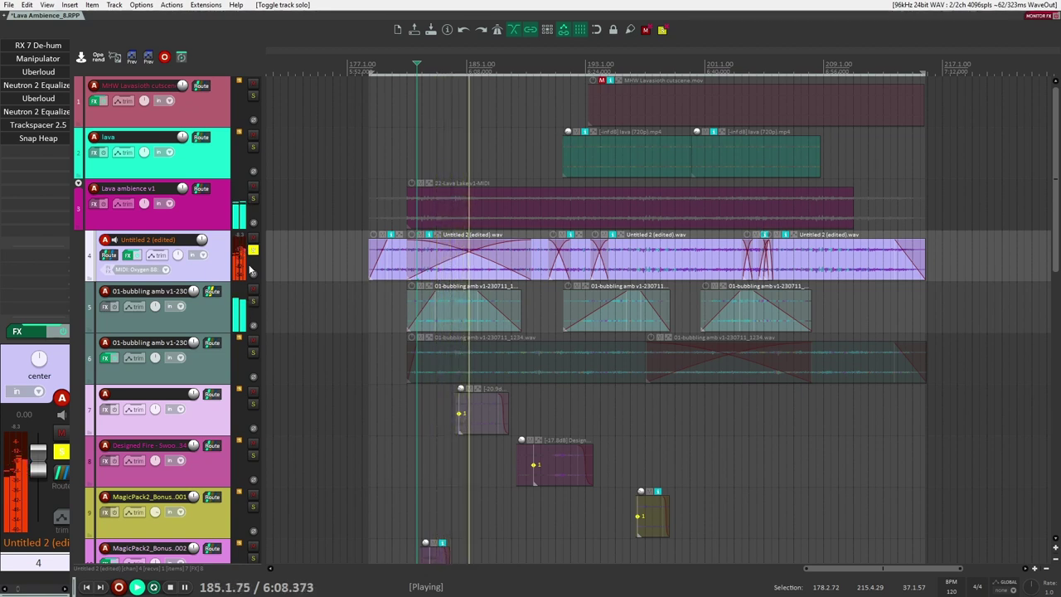
pyautogui.press('space')
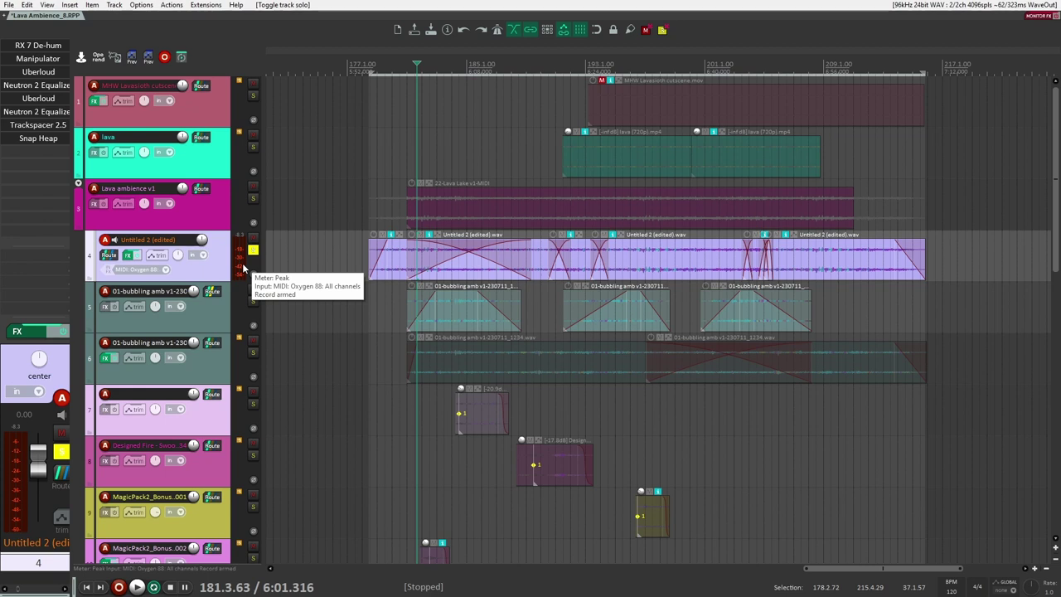
# Bypass the bed track's effects, play it dry, then re-enable the effects
pyautogui.press('b')
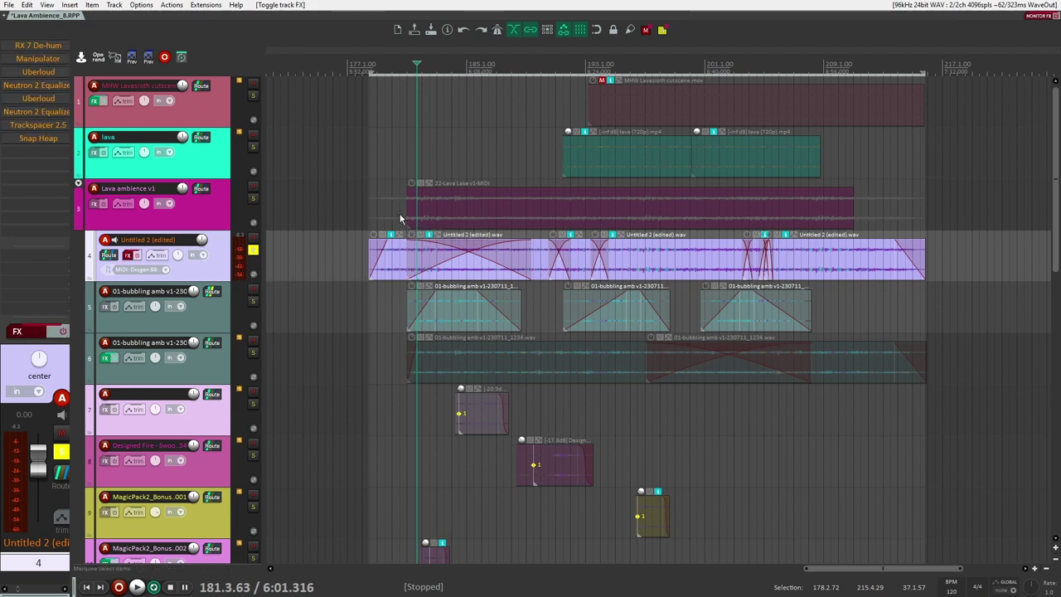
pyautogui.press('space')
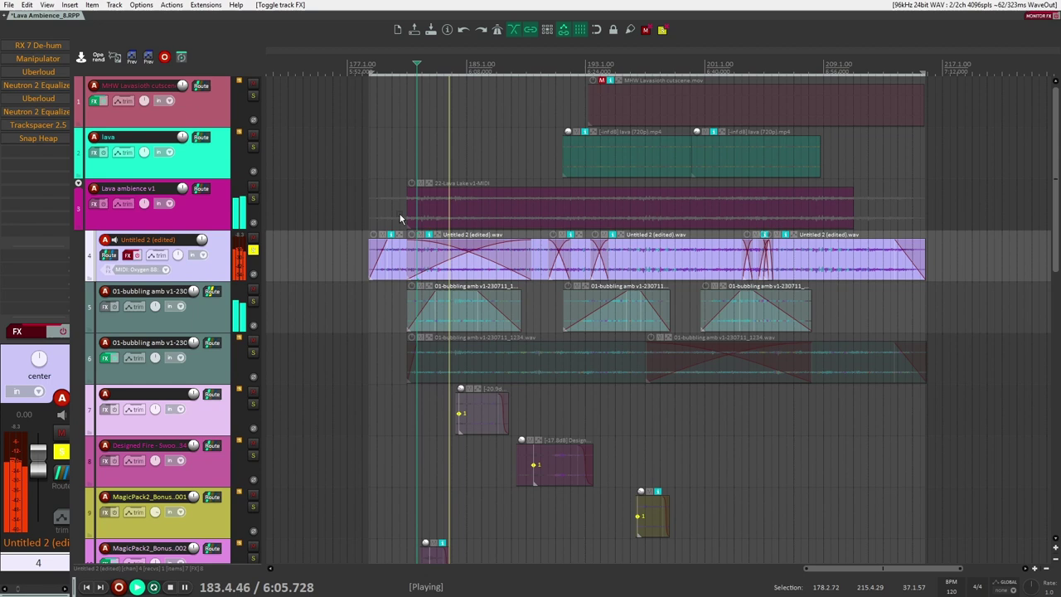
pyautogui.press('space')
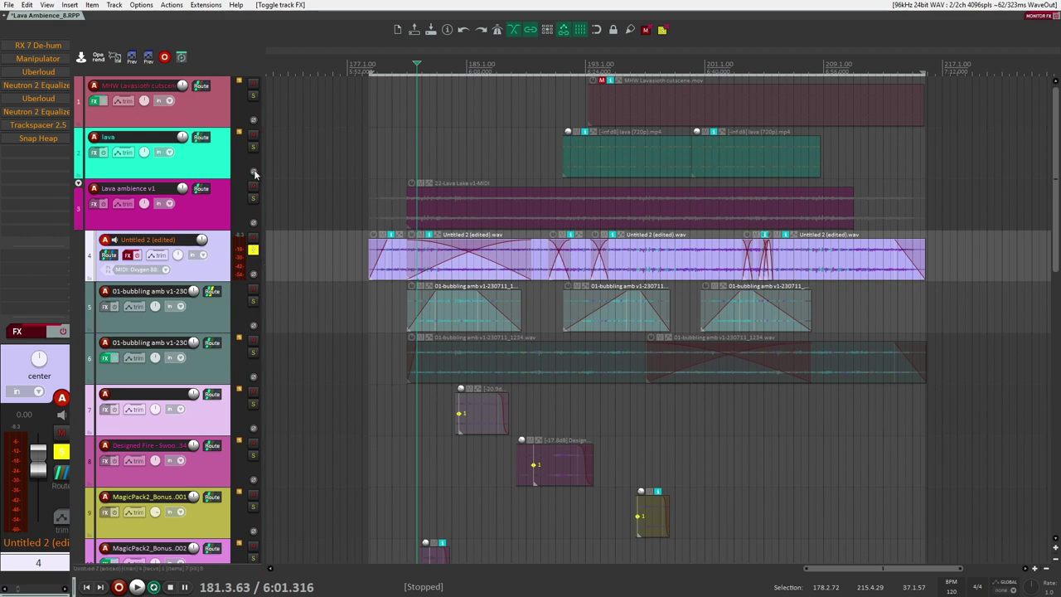
pyautogui.click(62, 331)
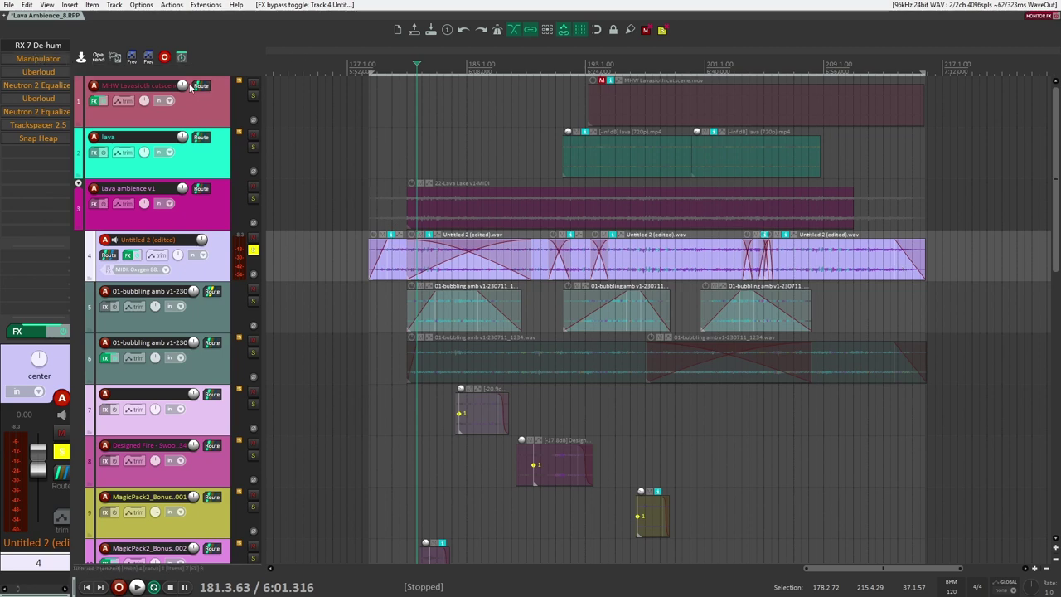
# Open and close the RX 7 De-hum plugin while the soloed bed plays
pyautogui.press('space')
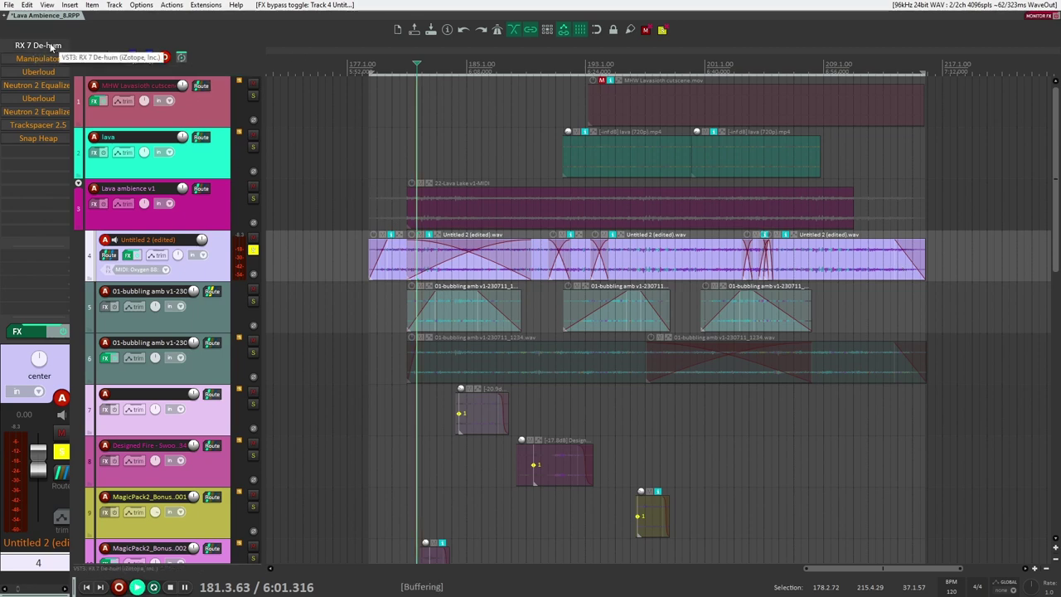
pyautogui.doubleClick(51, 47)
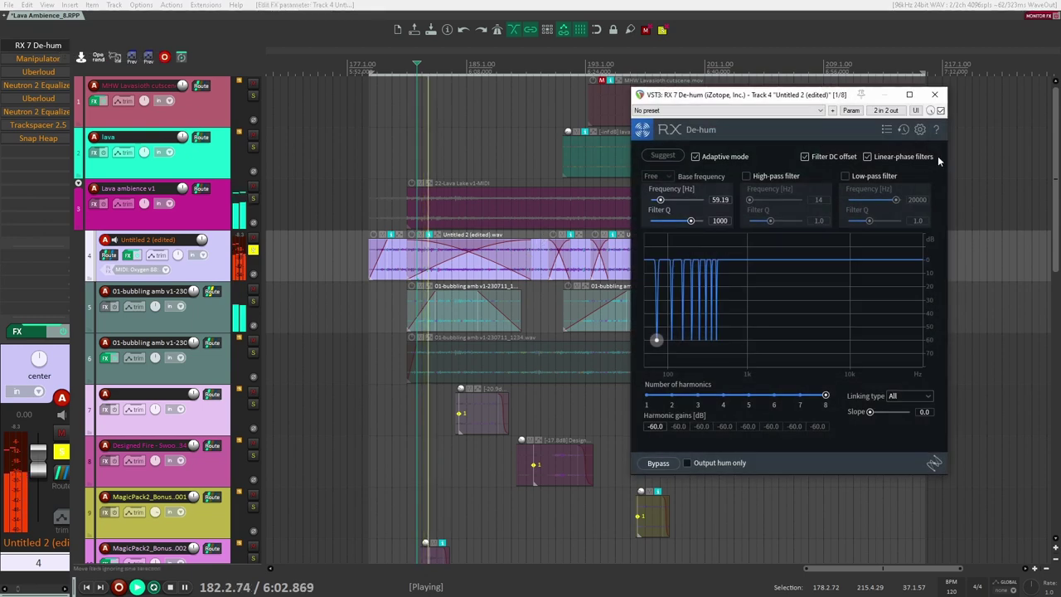
pyautogui.click(935, 95)
pyautogui.press('space')
# Toggle the Manipulator effect, audition it in its plugin window, then close it
pyautogui.keyDown('shift'); pyautogui.click(41, 58); pyautogui.keyUp('shift')
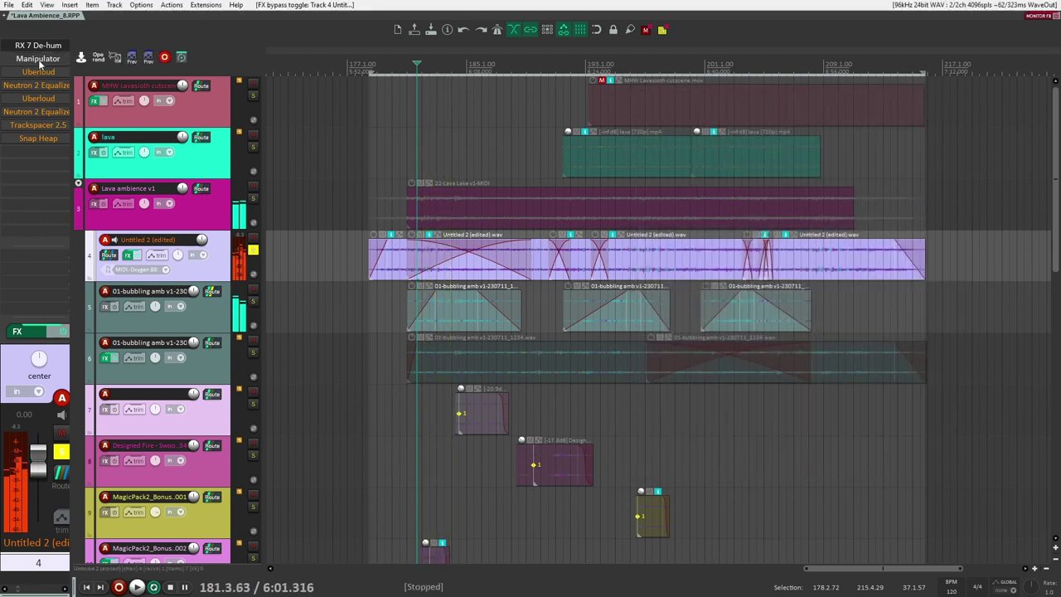
pyautogui.click(38, 58)
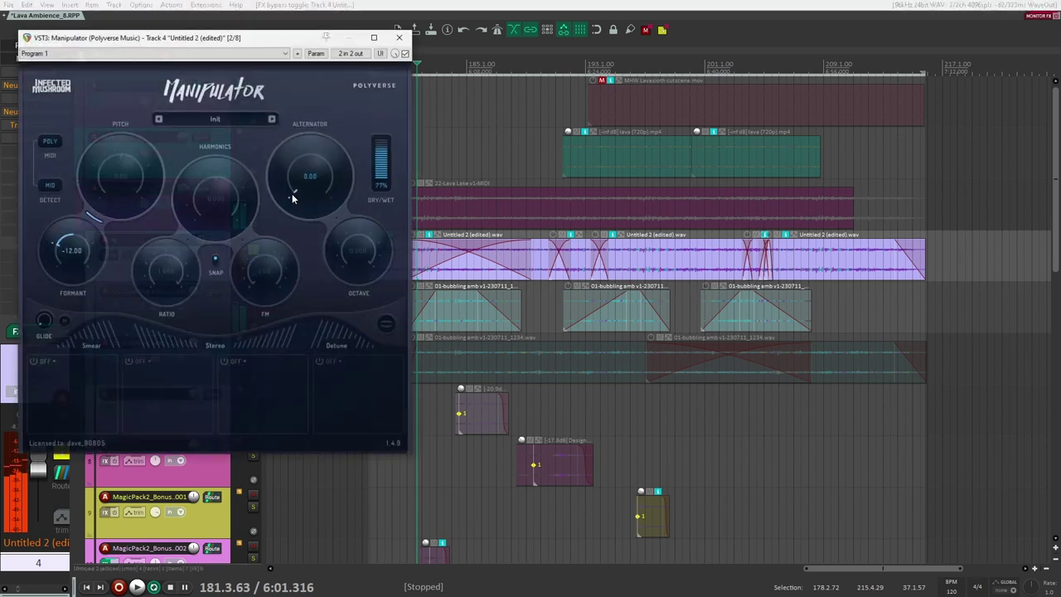
pyautogui.moveTo(248, 43); pyautogui.dragTo(848, 62)
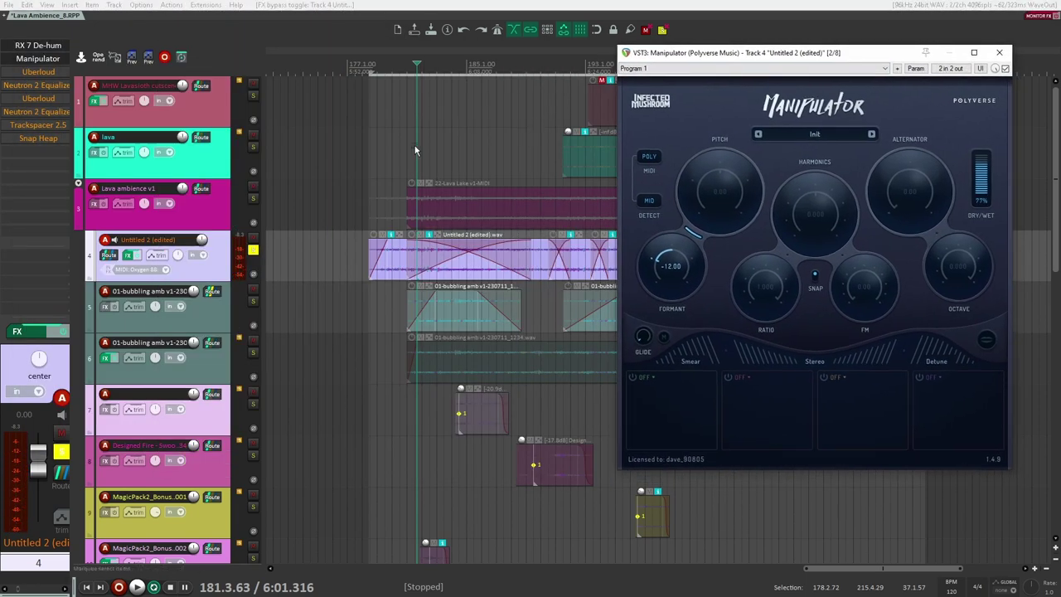
pyautogui.press('space')
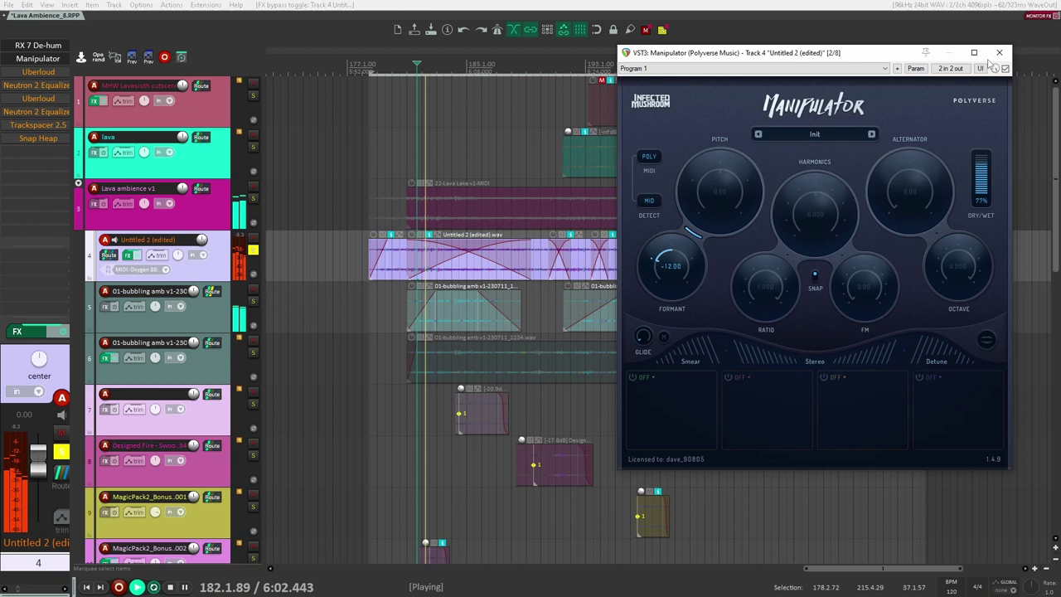
pyautogui.press('space')
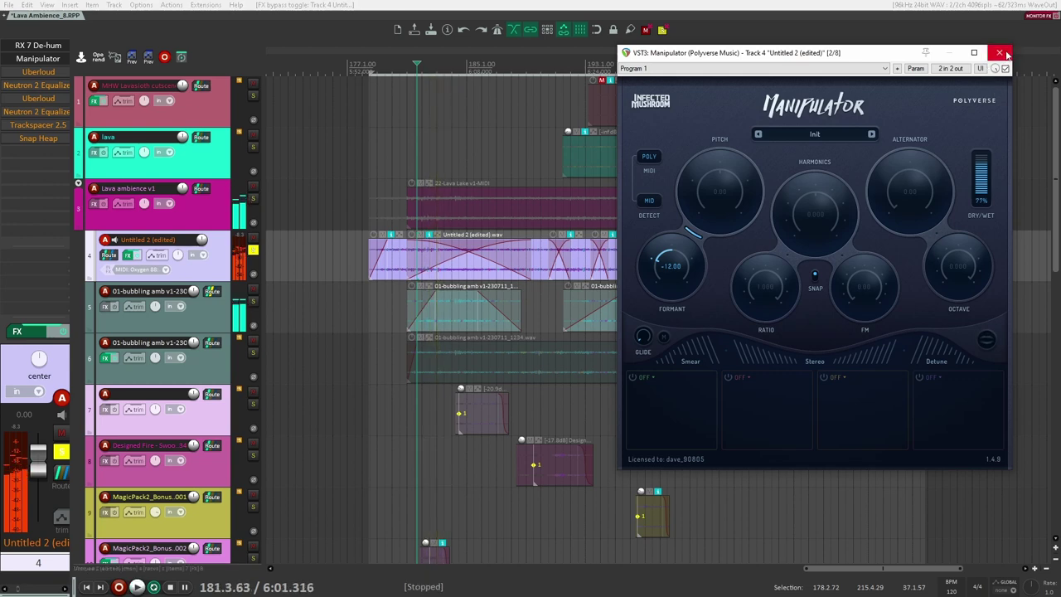
pyautogui.click(1000, 52)
# Open the Uberloud, both Neutron 2 Equalizer and Trackspacer 2.5 windows during playback, then close them
pyautogui.moveTo(237, 11); pyautogui.dragTo(705, 40)
pyautogui.press('space')
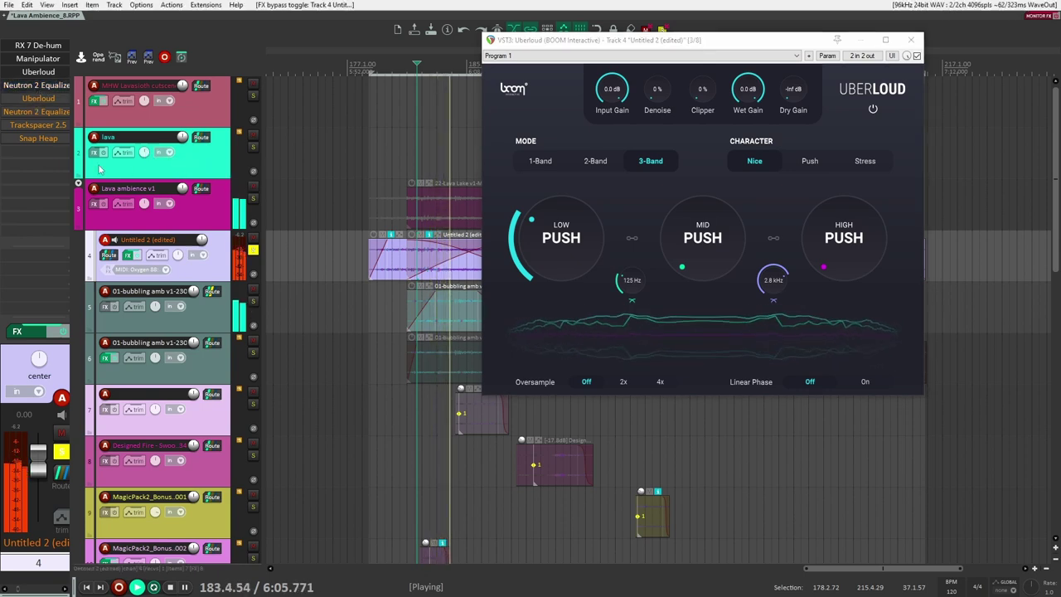
pyautogui.click(38, 85)
pyautogui.click(38, 98)
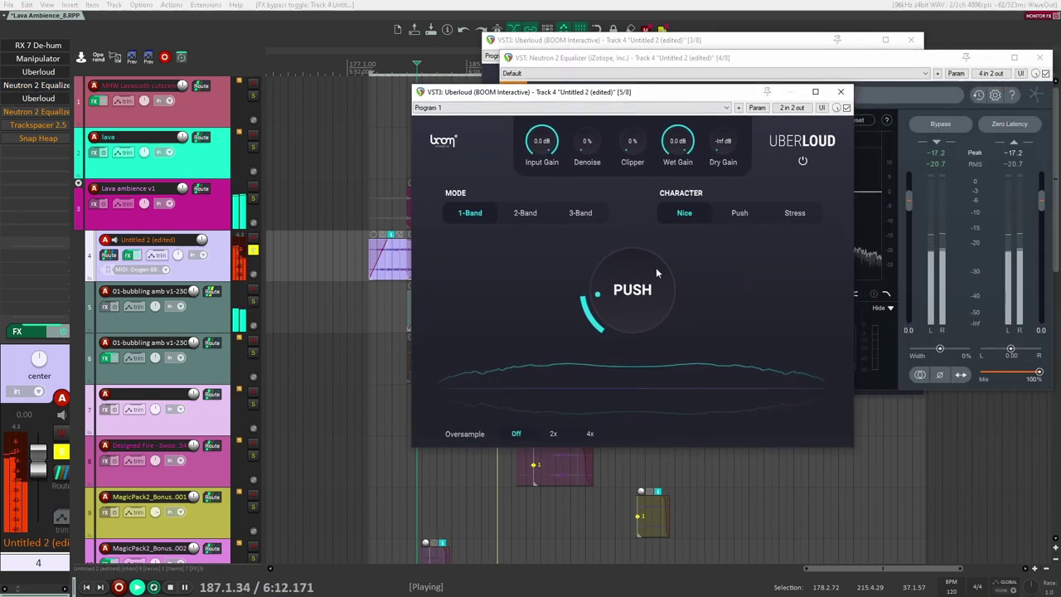
pyautogui.moveTo(636, 333)
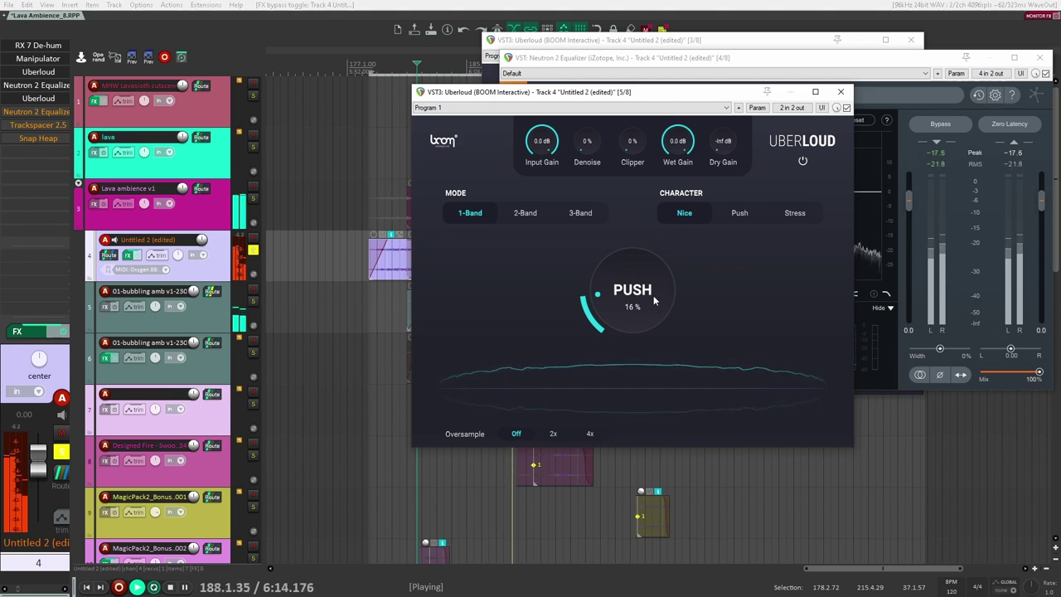
pyautogui.click(38, 111)
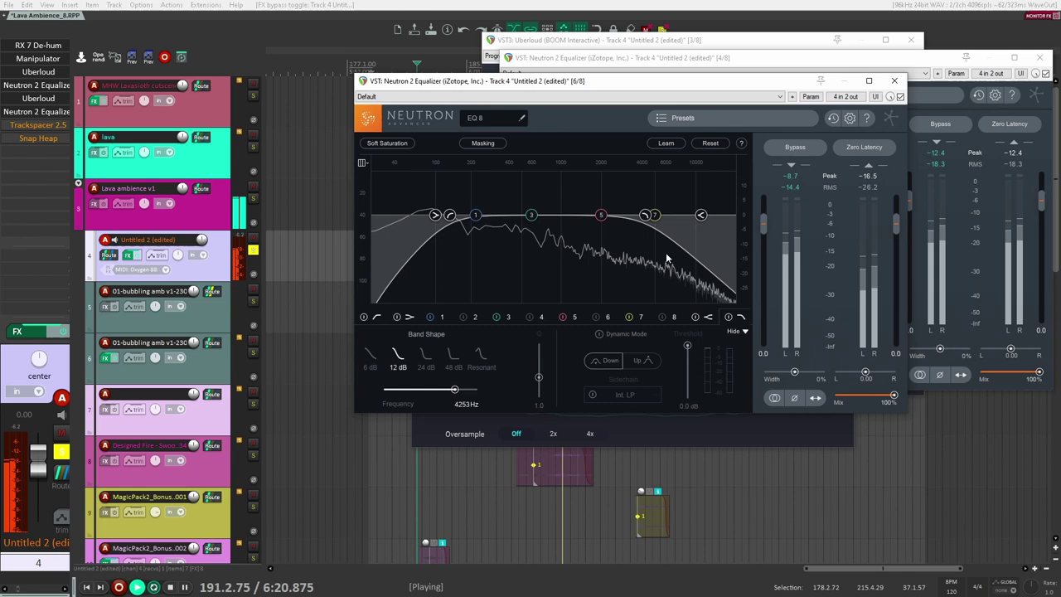
pyautogui.click(38, 124)
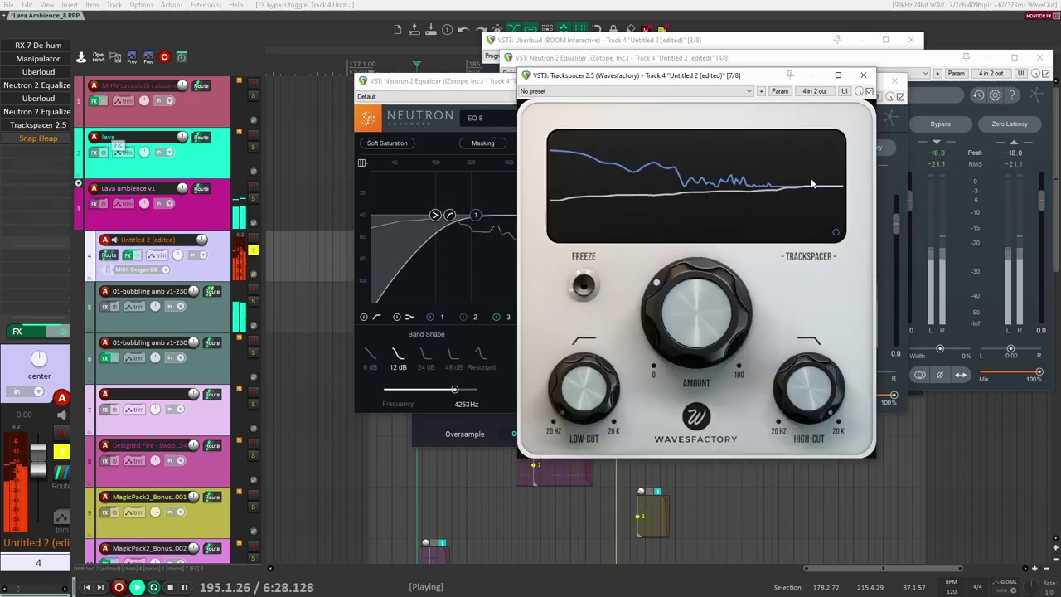
pyautogui.click(863, 75)
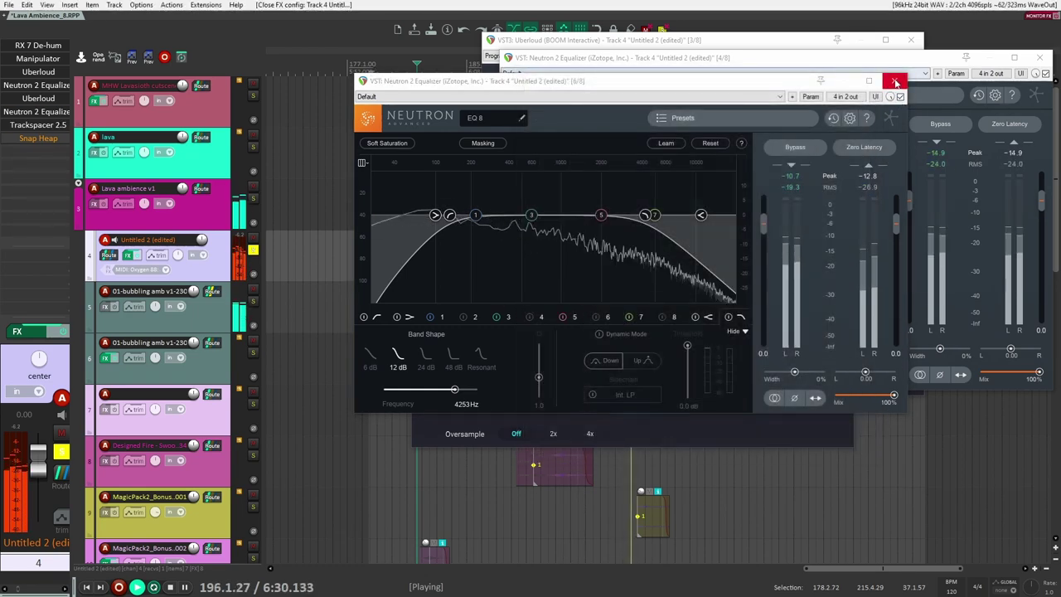
pyautogui.click(895, 81)
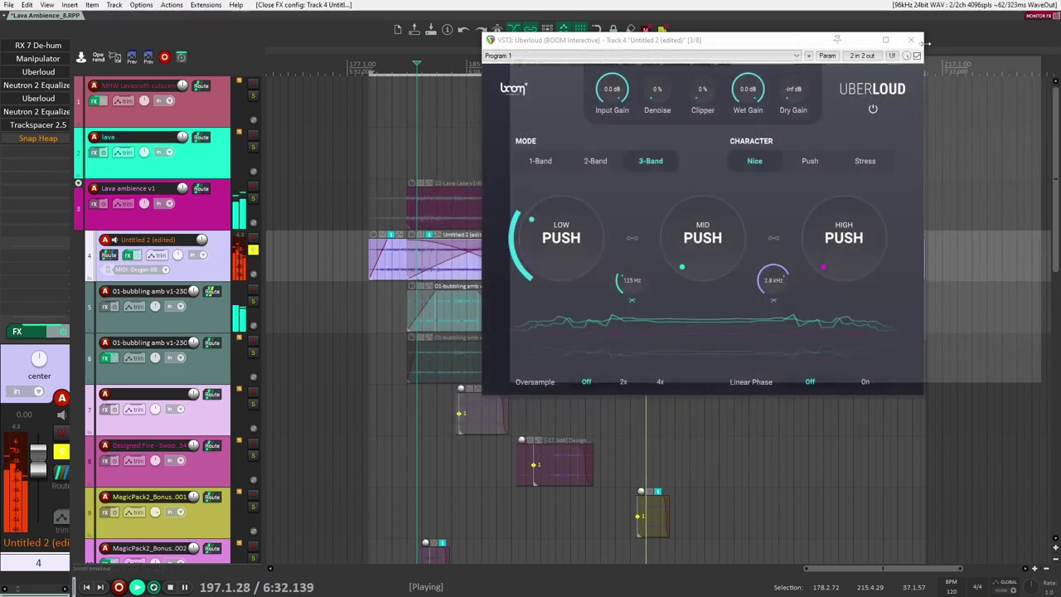
pyautogui.click(910, 39)
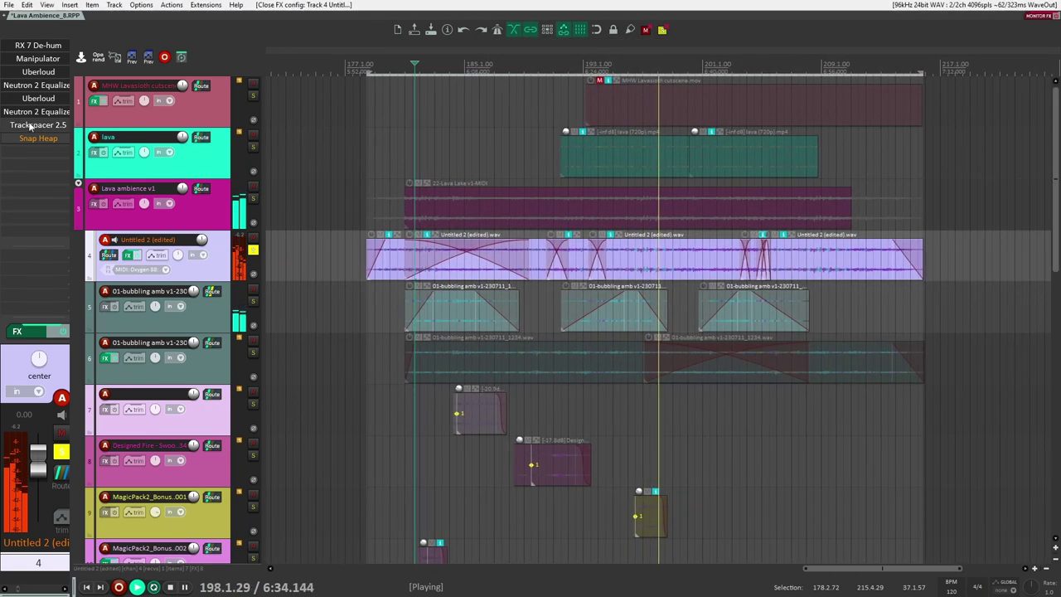
# Open Snap Heap, drag its Pyramid LFO onto the Gain module's knob, then close it
pyautogui.click(39, 138)
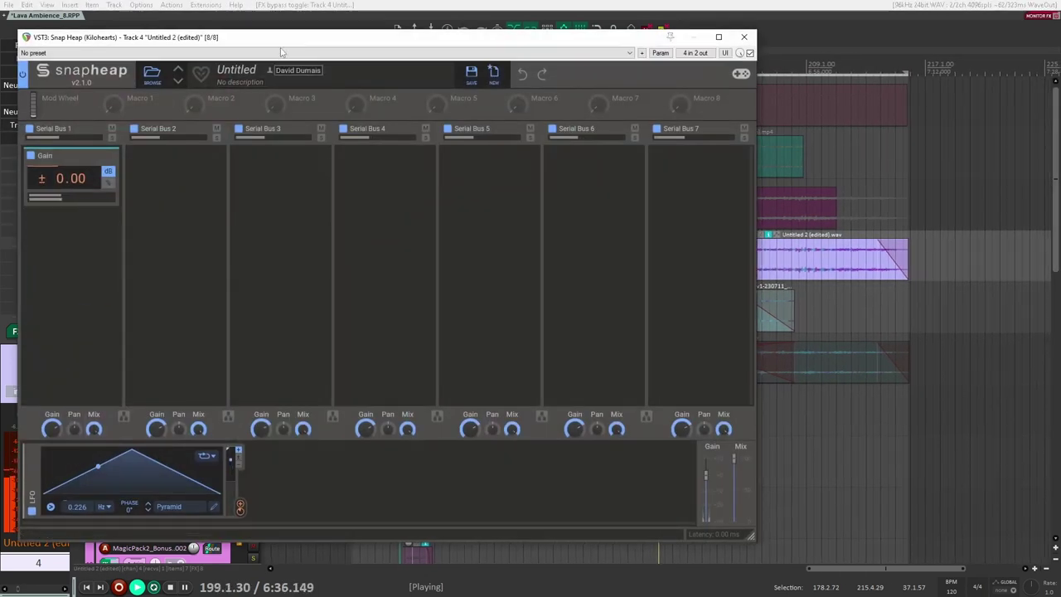
pyautogui.moveTo(281, 37); pyautogui.dragTo(498, 27)
pyautogui.press('space')
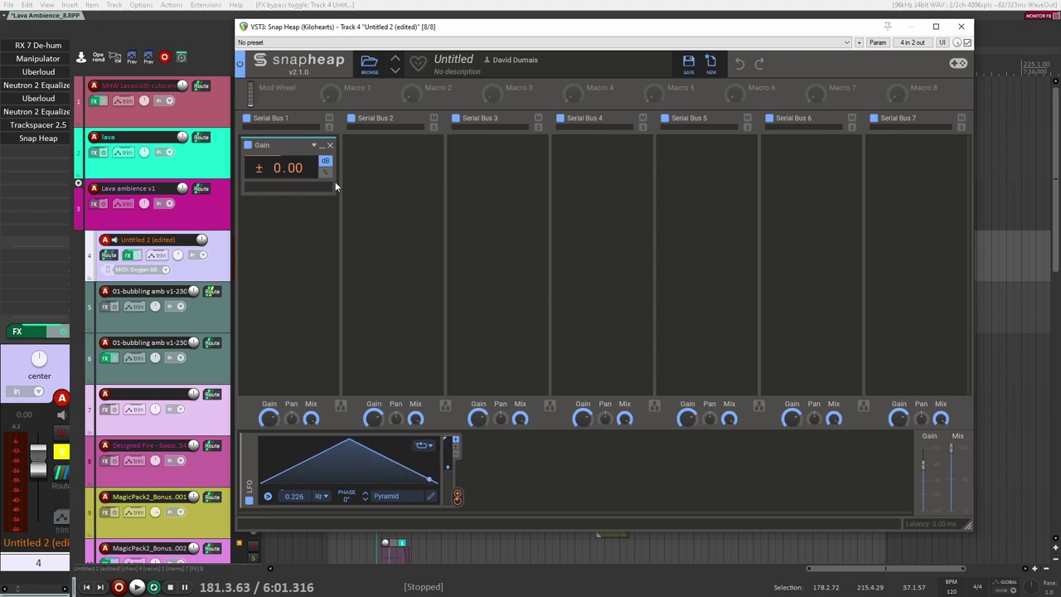
pyautogui.moveTo(456, 495); pyautogui.dragTo(257, 157)
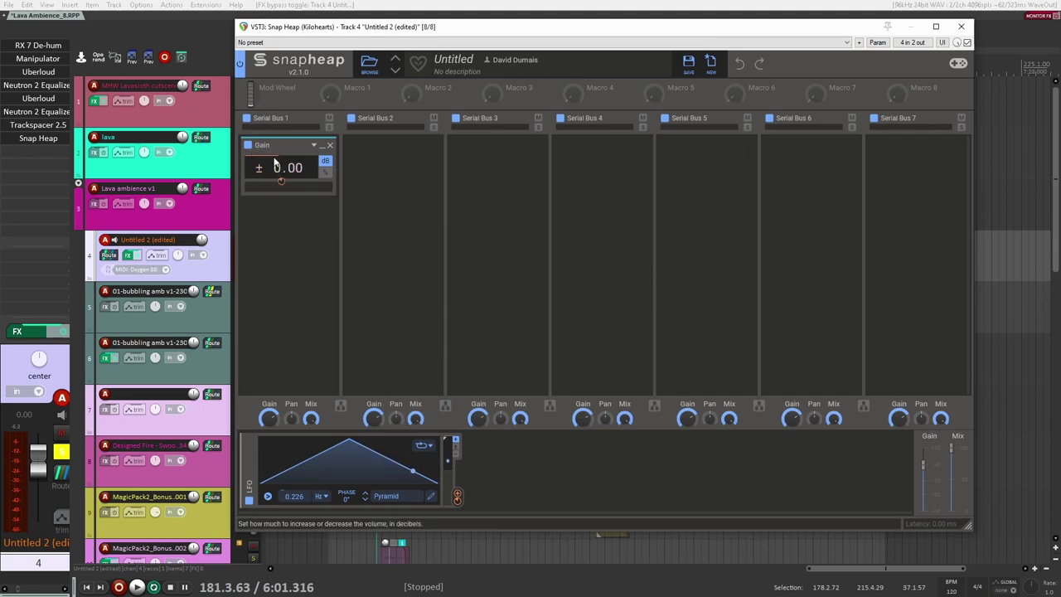
pyautogui.click(961, 27)
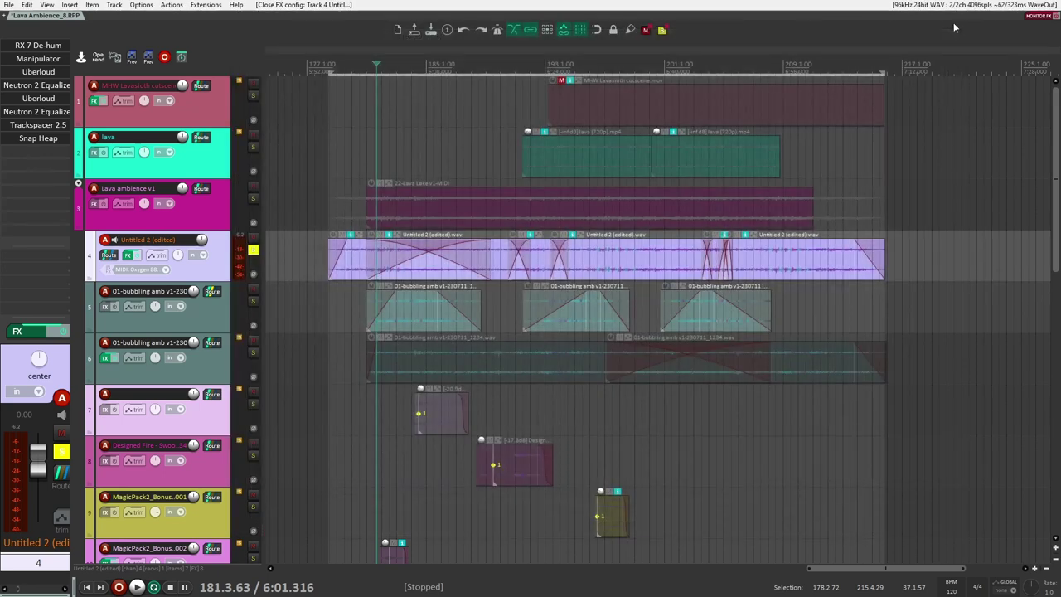
# Switch the solo from track 4 to bubbling-ambience track 6 and play it
pyautogui.click(253, 250)
pyautogui.press('space')
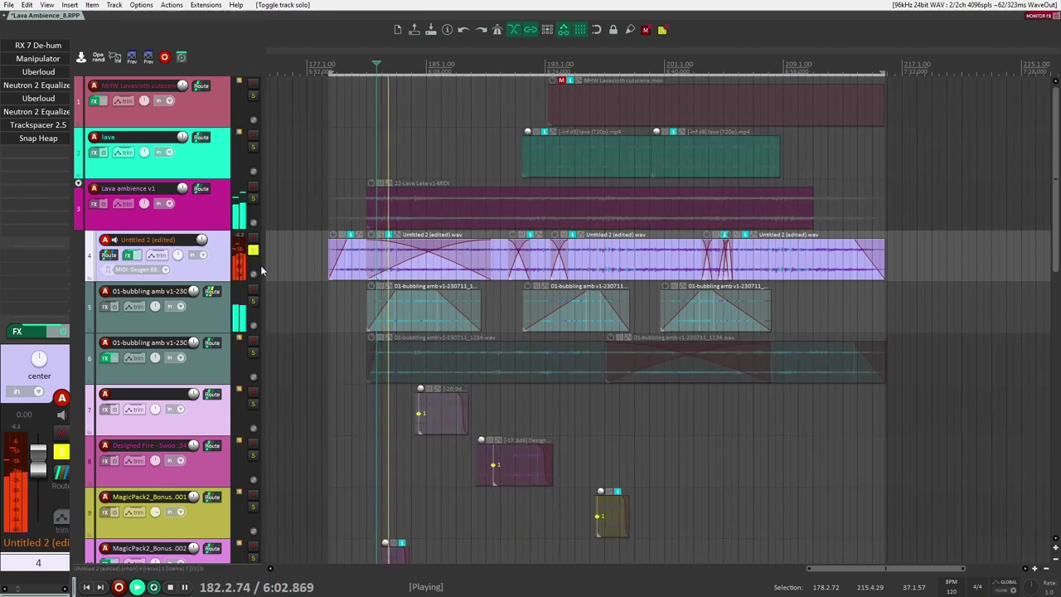
pyautogui.press('space')
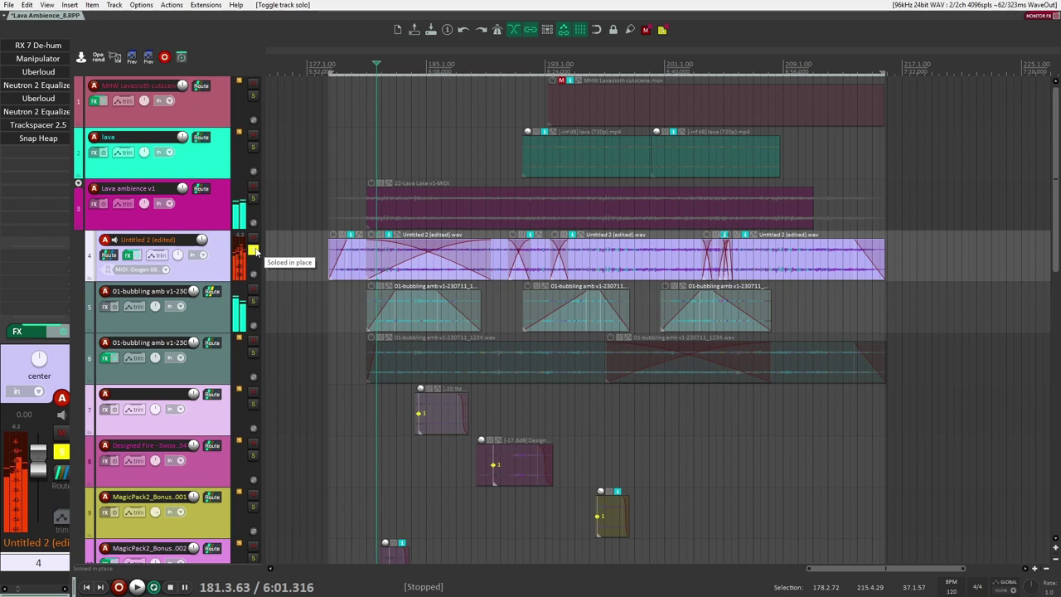
pyautogui.click(253, 250)
pyautogui.click(253, 353)
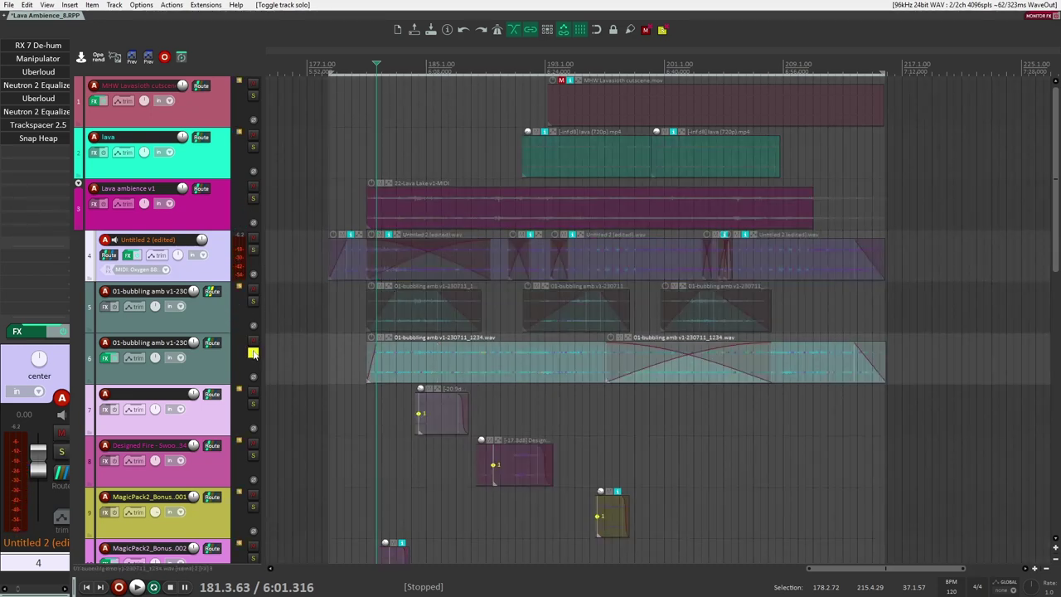
pyautogui.click(504, 304)
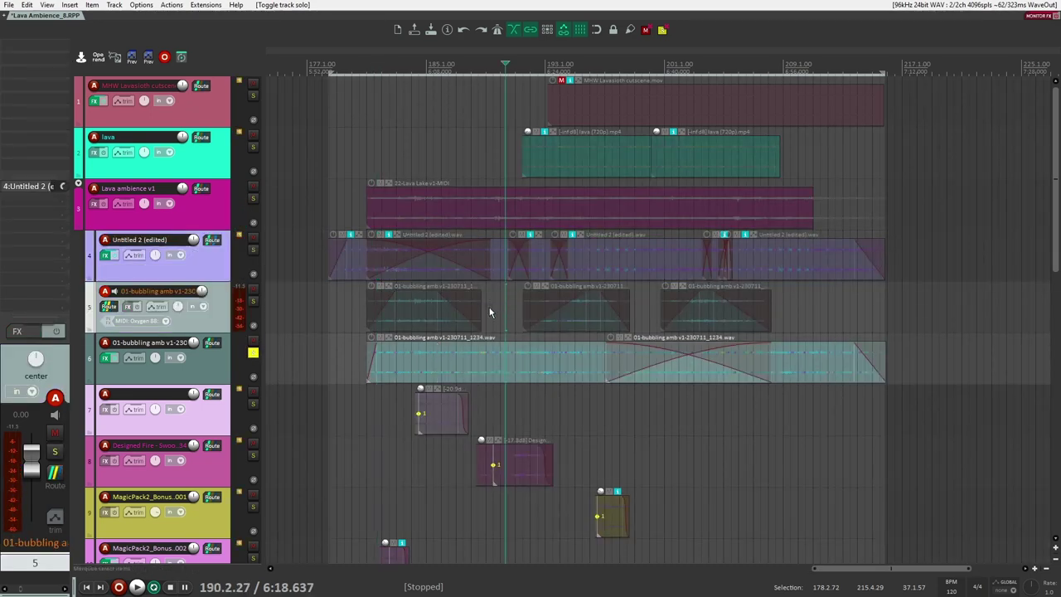
pyautogui.click(445, 176)
pyautogui.press('space')
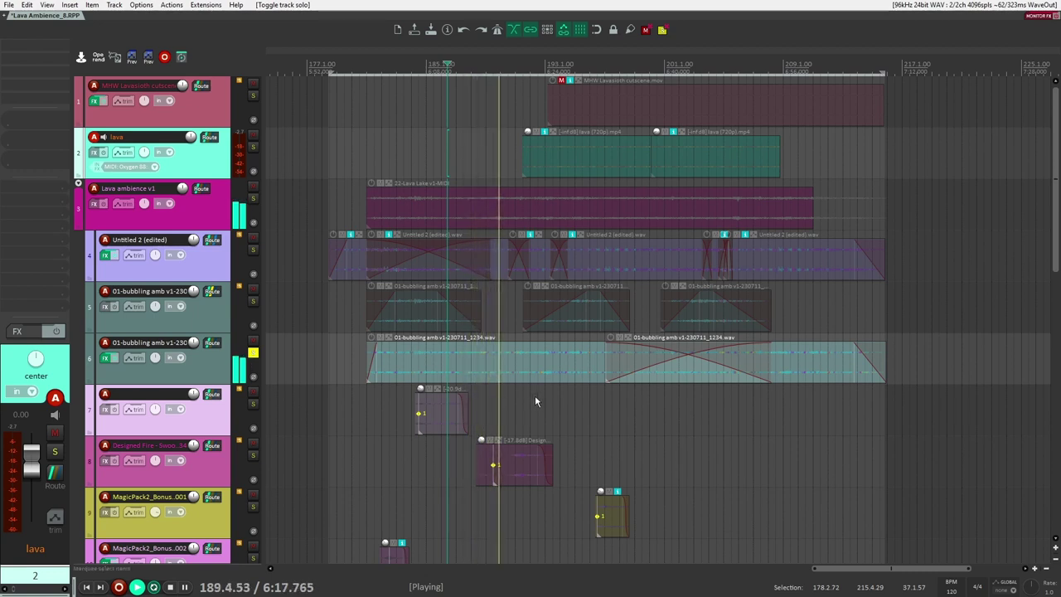
pyautogui.press('space')
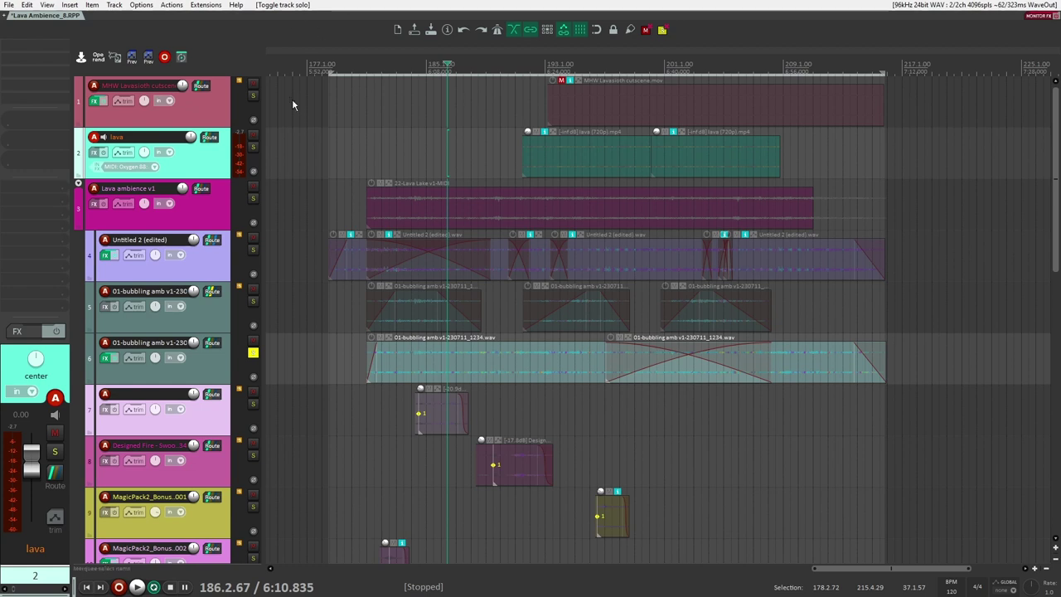
# Play track 6 with its effects bypassed, then clear its solo and re-enable effects
pyautogui.click(195, 367)
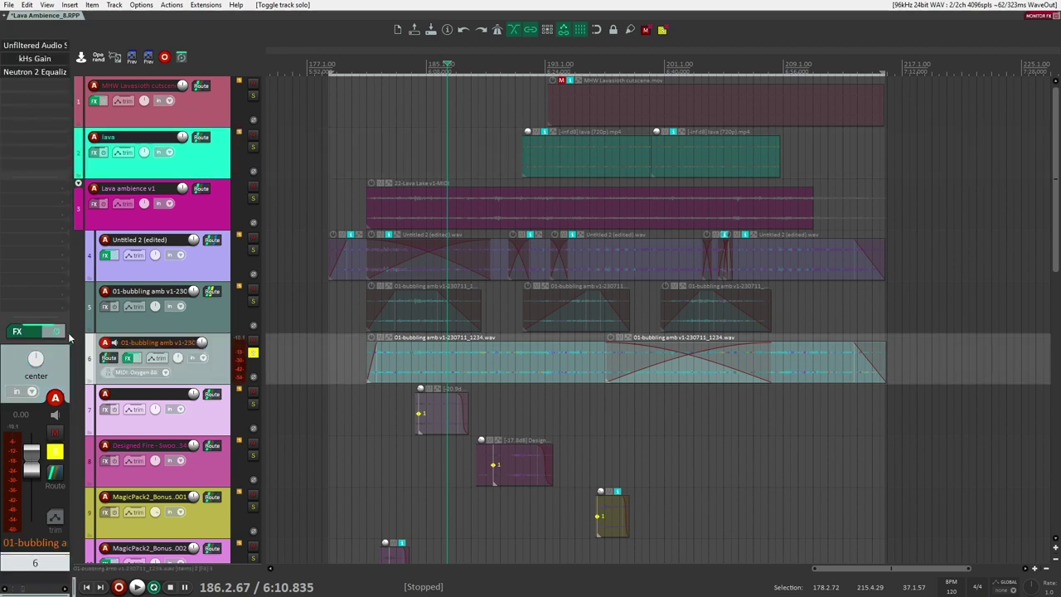
pyautogui.click(60, 333)
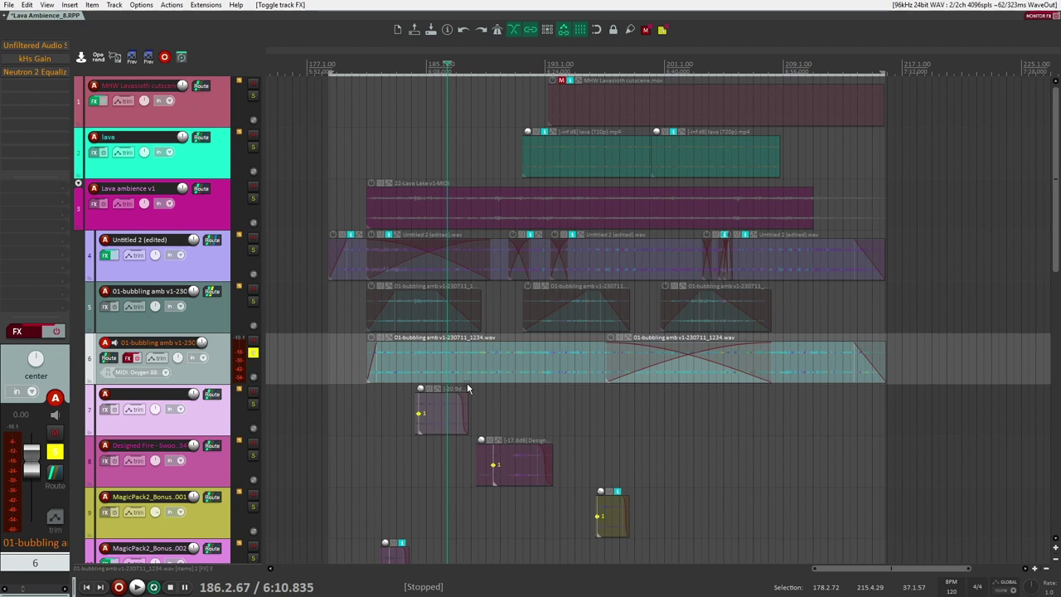
pyautogui.press('space')
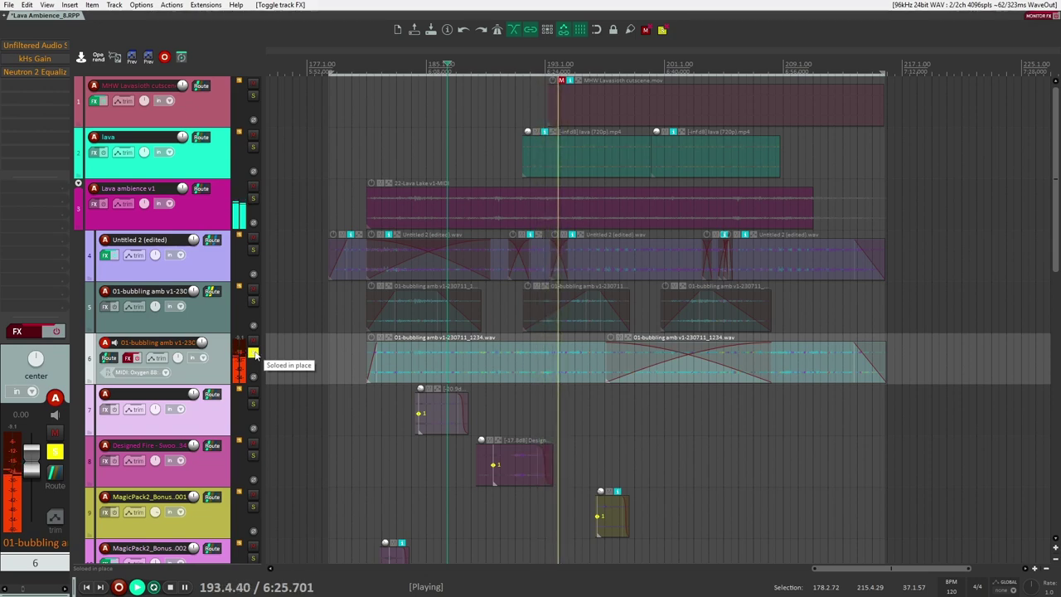
pyautogui.press('space')
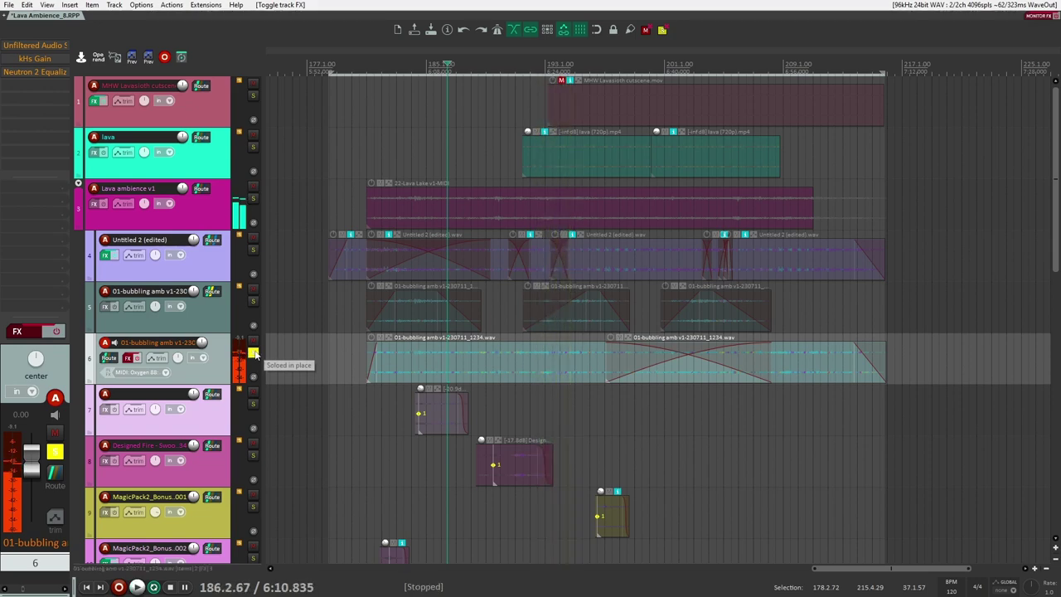
pyautogui.click(254, 353)
pyautogui.click(405, 350)
pyautogui.click(43, 331)
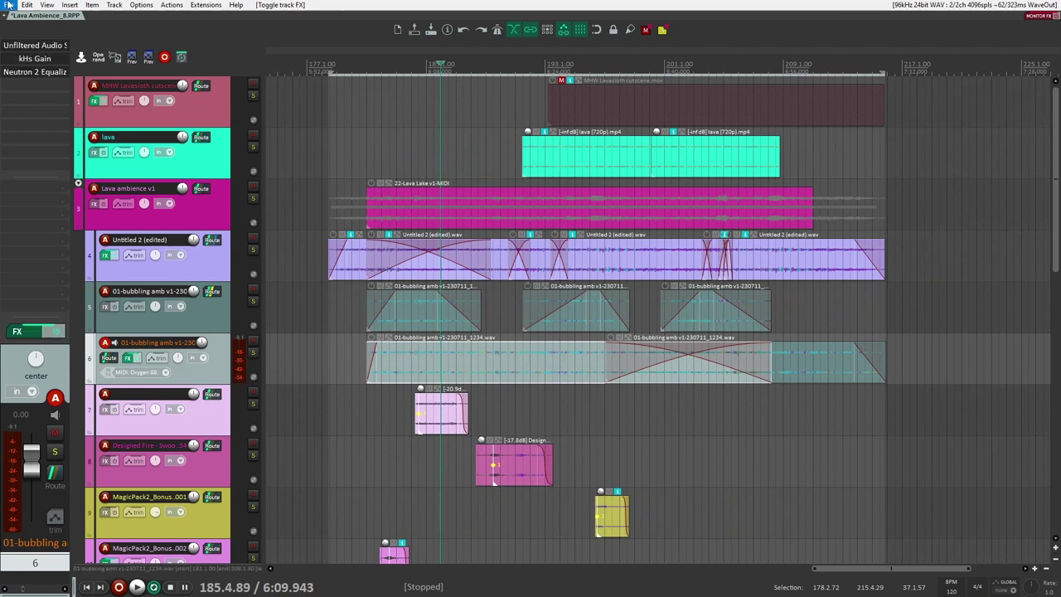
# Solo track 6 during playback, switch its Silo granulator back on, then close Silo
pyautogui.keyDown('shift'); pyautogui.click(39, 60); pyautogui.keyUp('shift')
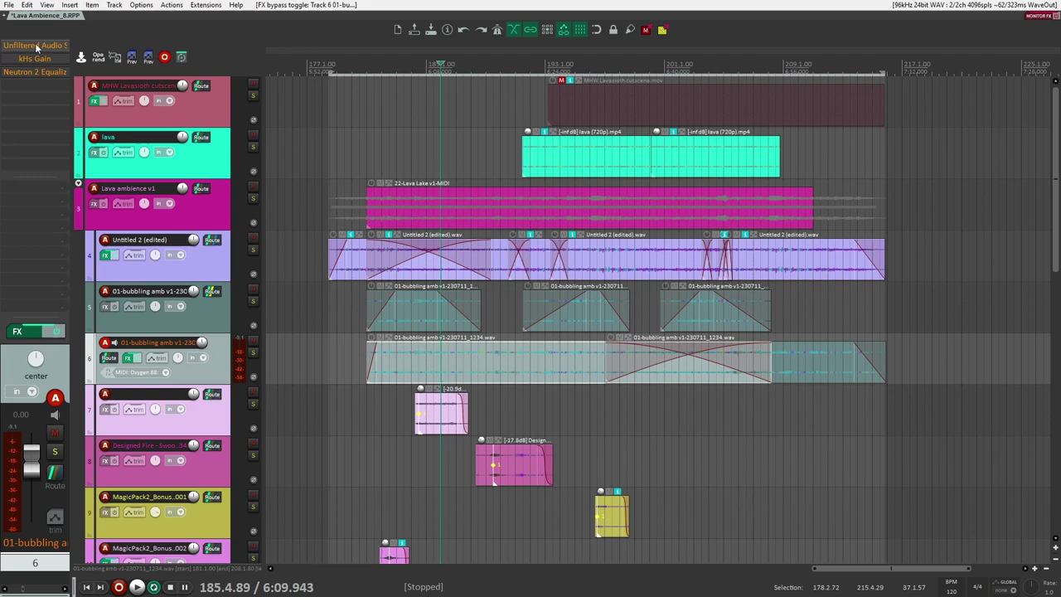
pyautogui.click(35, 45)
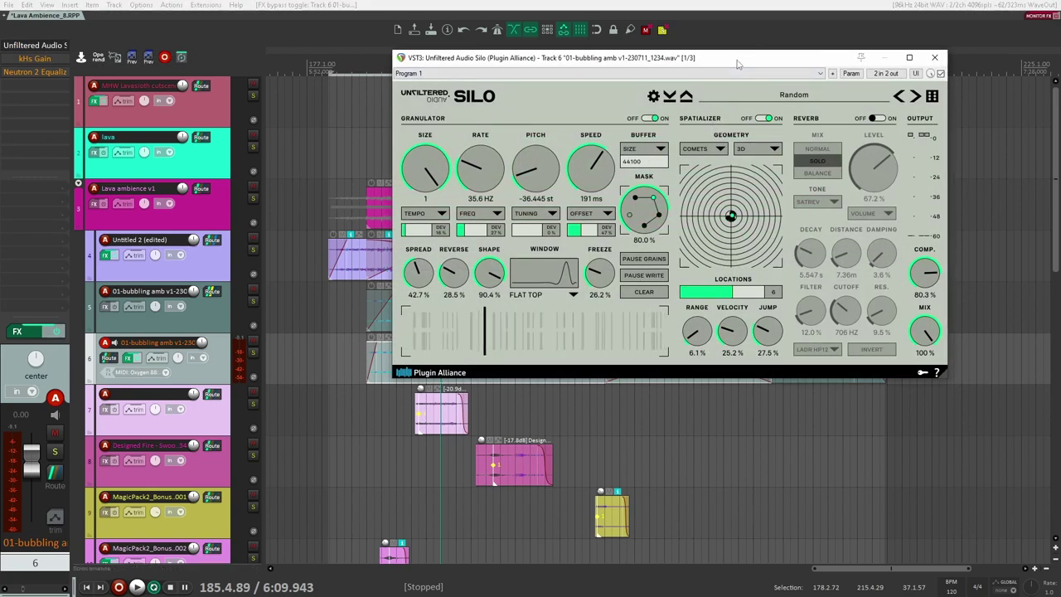
pyautogui.moveTo(738, 64); pyautogui.dragTo(846, 56)
pyautogui.press('b')
pyautogui.press('space')
pyautogui.press('F6')
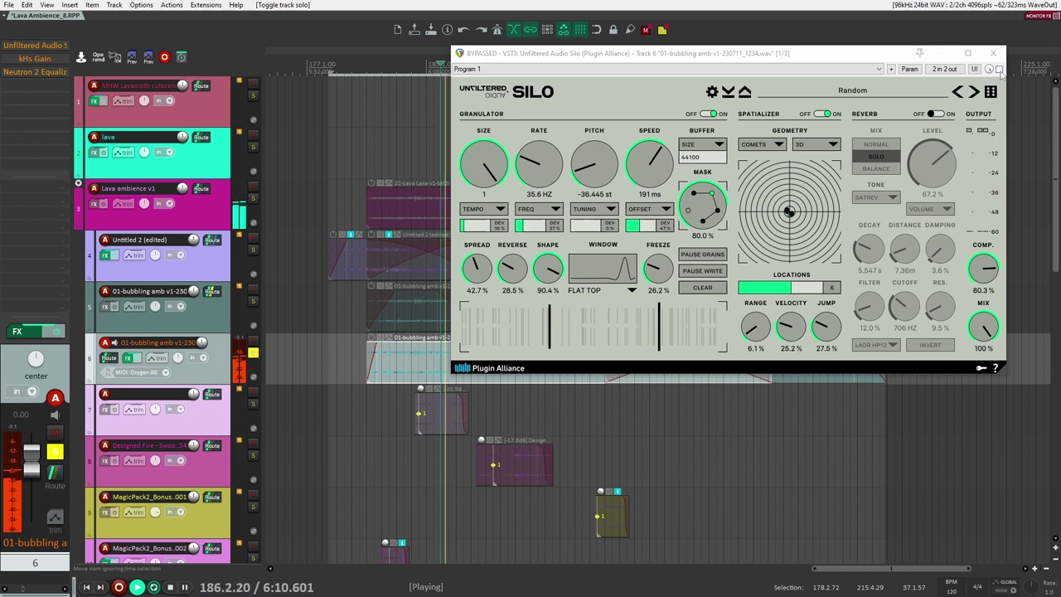
pyautogui.click(999, 70)
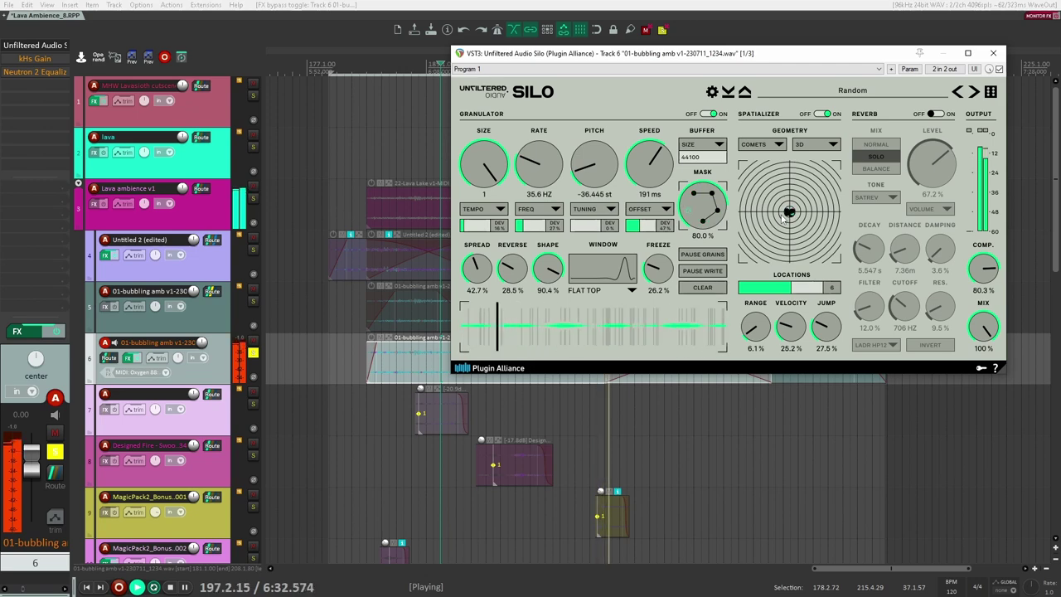
pyautogui.click(993, 53)
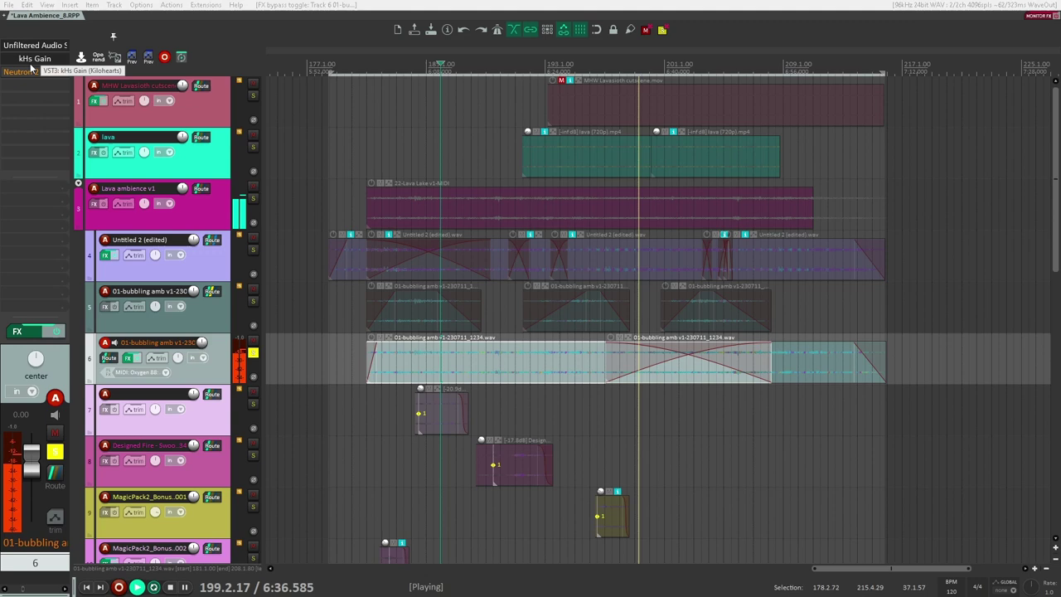
# Check track 6's kHs Gain and Neutron 2 Equalizer, then also solo track 4
pyautogui.click(58, 59)
pyautogui.click(187, 37)
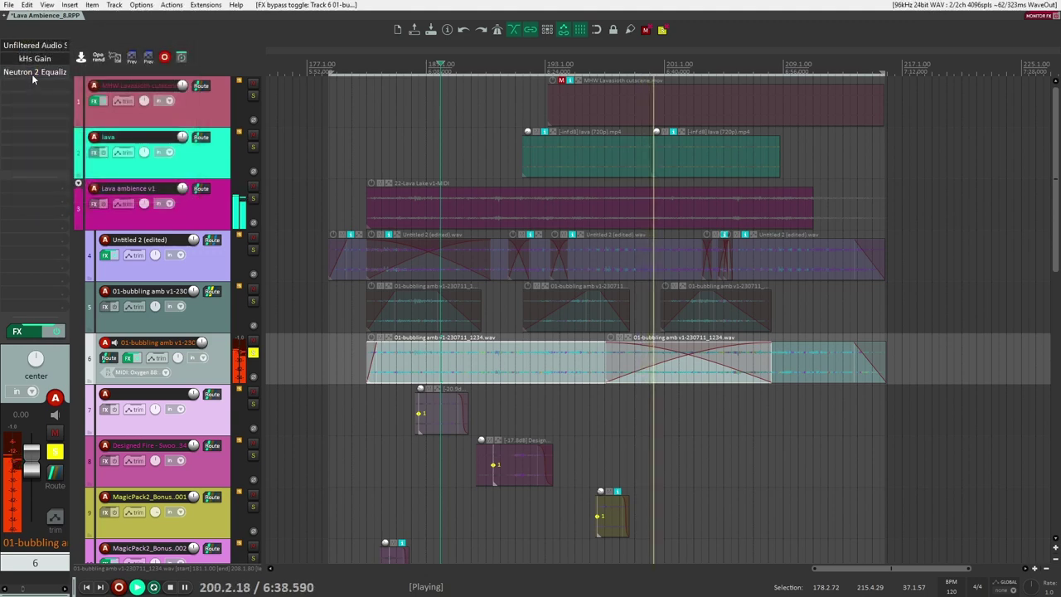
pyautogui.click(35, 72)
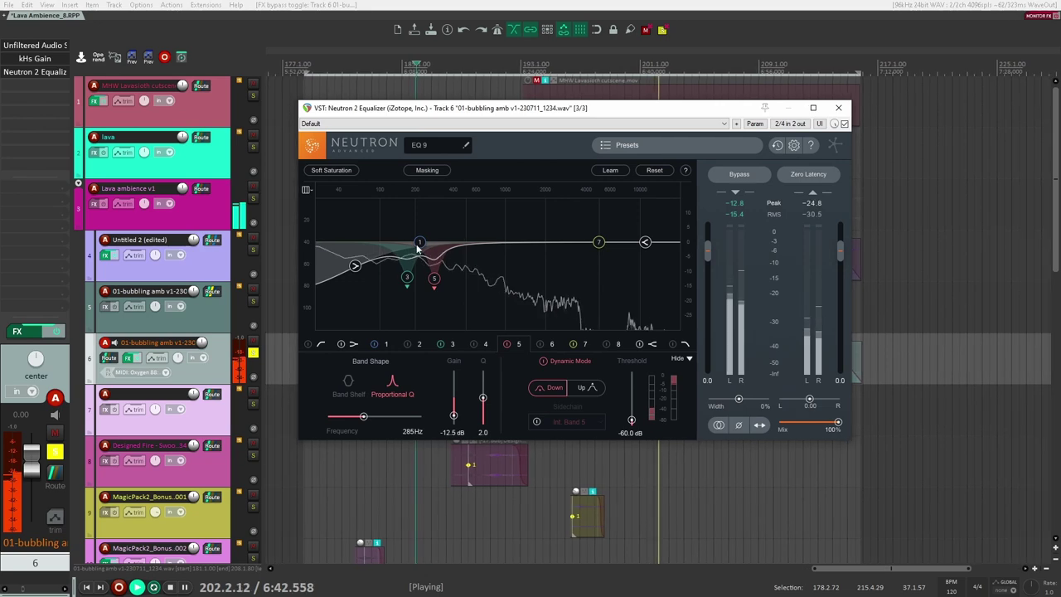
pyautogui.click(838, 107)
pyautogui.click(253, 249)
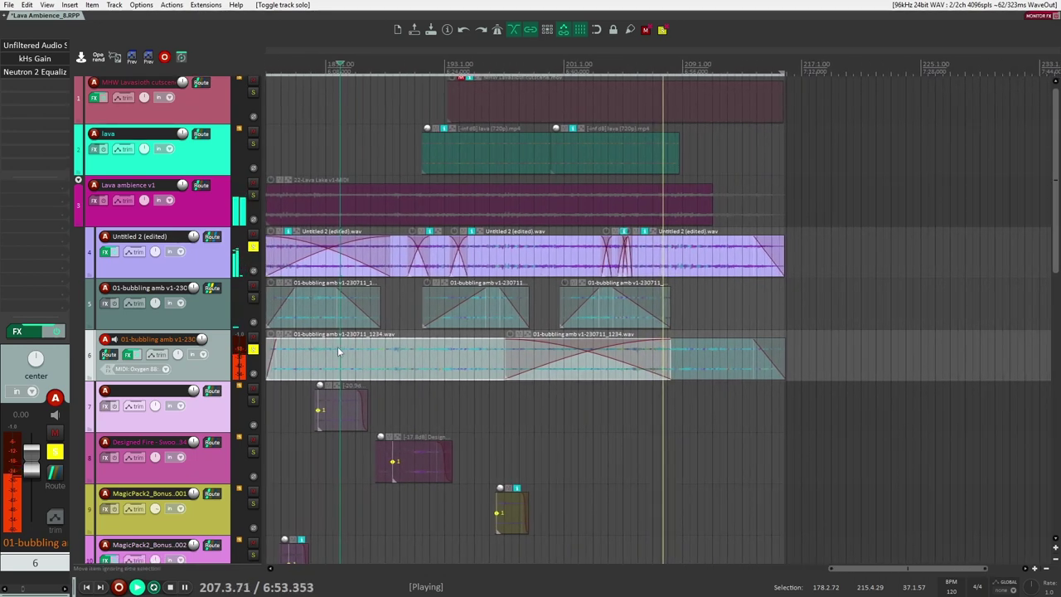
# Stop playback, unsolo tracks 6 and 4, and select both items on track 6
pyautogui.press('space')
pyautogui.click(253, 350)
pyautogui.click(253, 246)
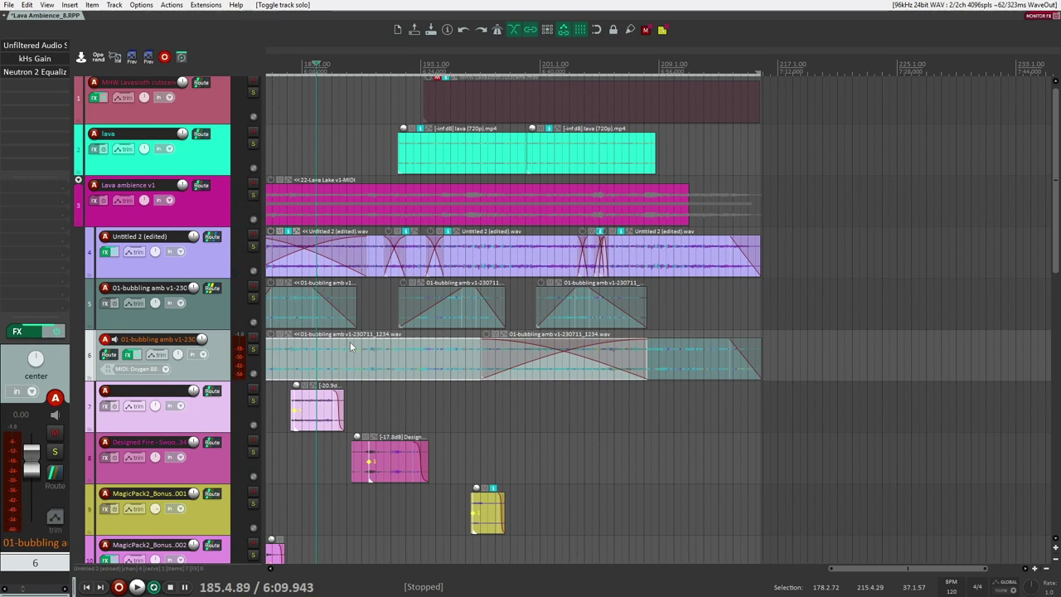
pyautogui.moveTo(834, 357); pyautogui.dragTo(730, 411)
pyautogui.click(730, 412)
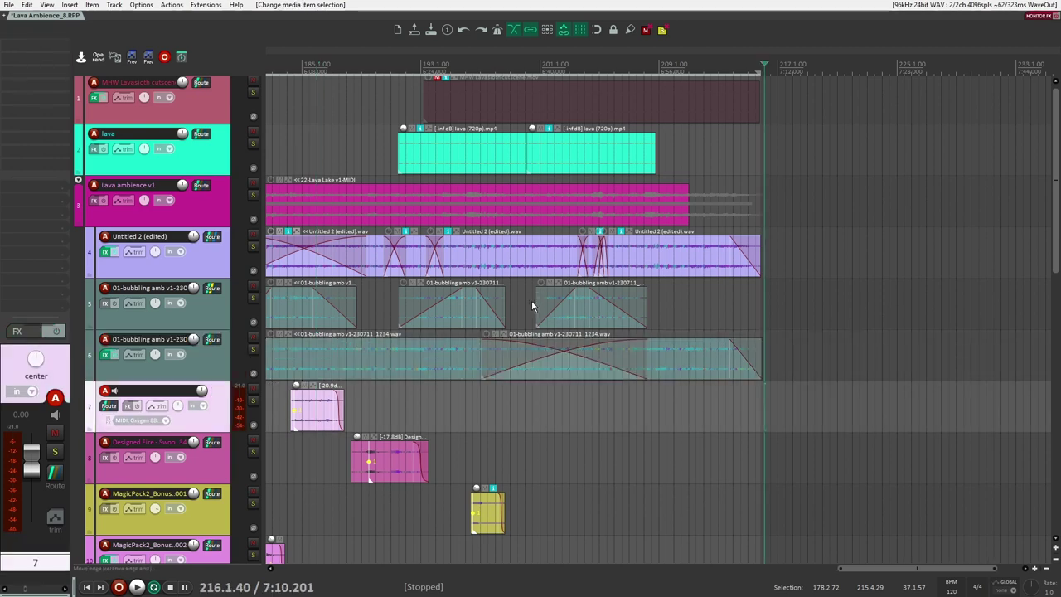
pyautogui.moveTo(506, 300); pyautogui.dragTo(629, 293)
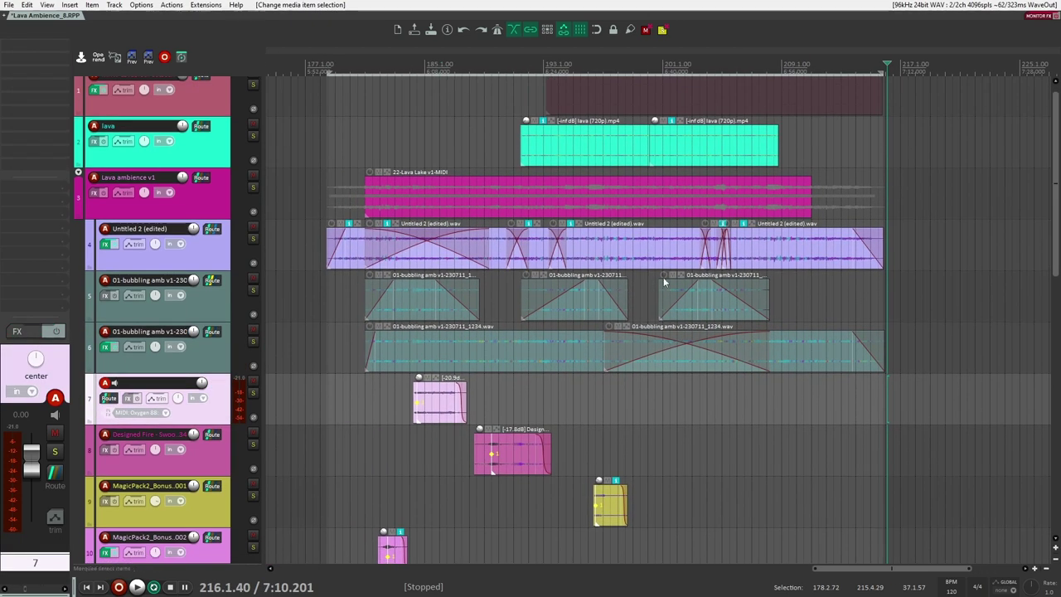
pyautogui.moveTo(939, 359); pyautogui.dragTo(433, 357)
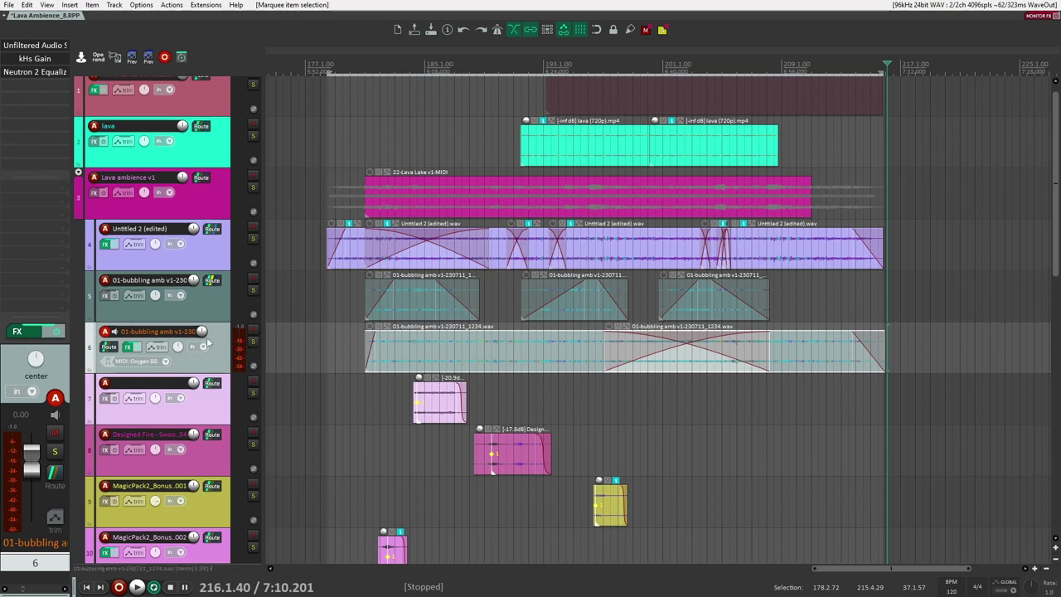
# Select track 5 and place the play position near bar 180
pyautogui.click(355, 296)
pyautogui.moveTo(355, 296); pyautogui.dragTo(816, 298)
pyautogui.click(318, 303)
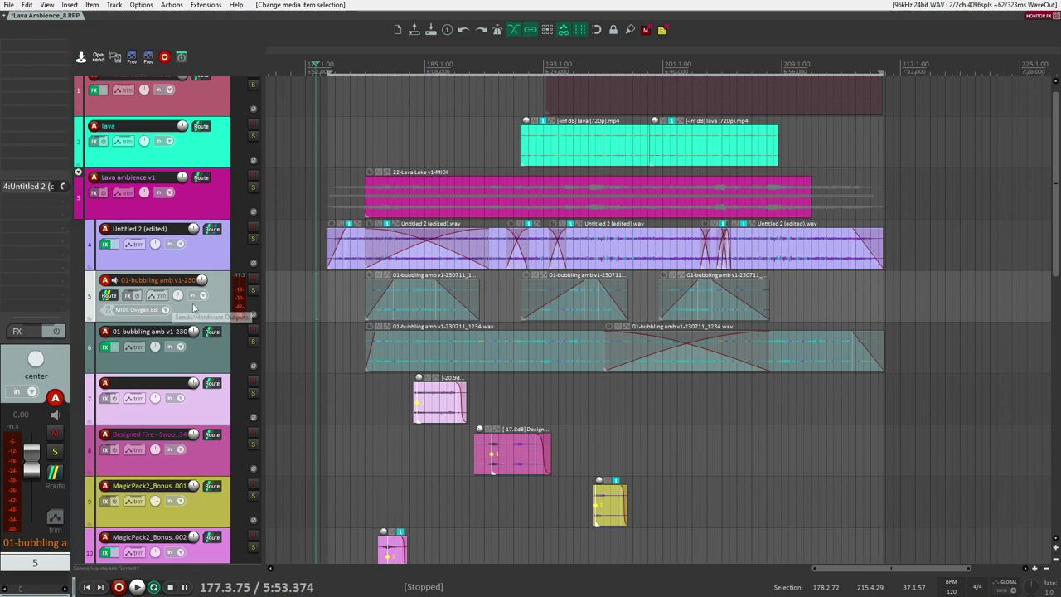
pyautogui.click(144, 312)
pyautogui.click(214, 263)
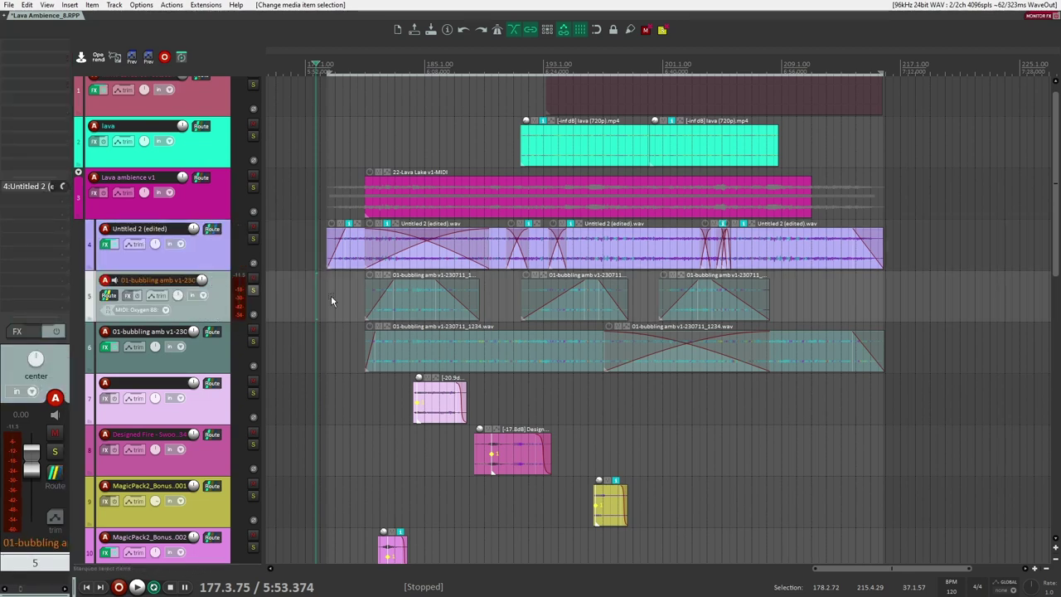
pyautogui.click(360, 303)
pyautogui.click(172, 259)
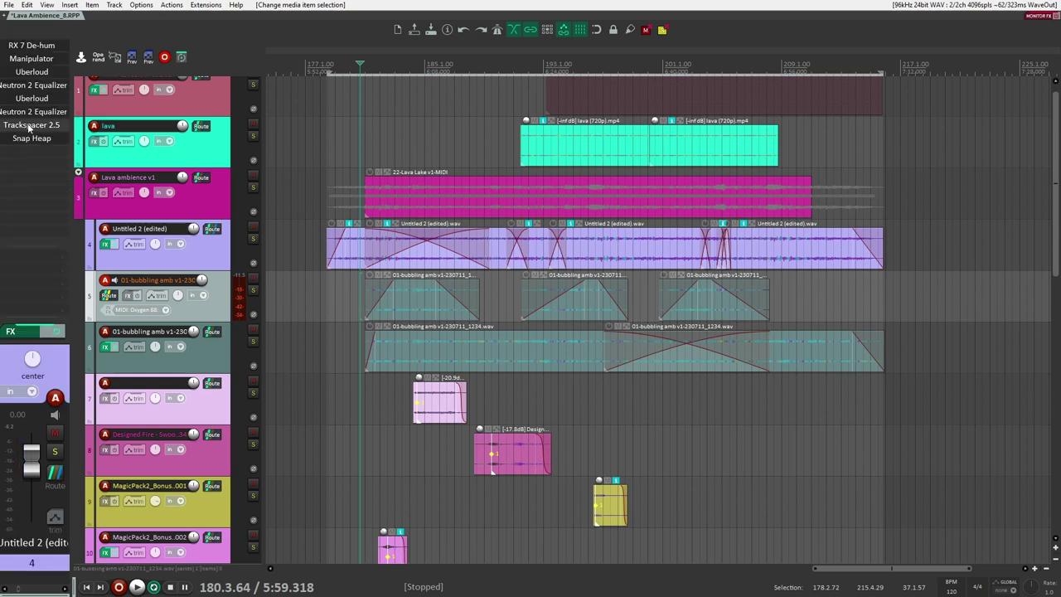
pyautogui.scroll(1, 298, 305)
pyautogui.click(357, 306)
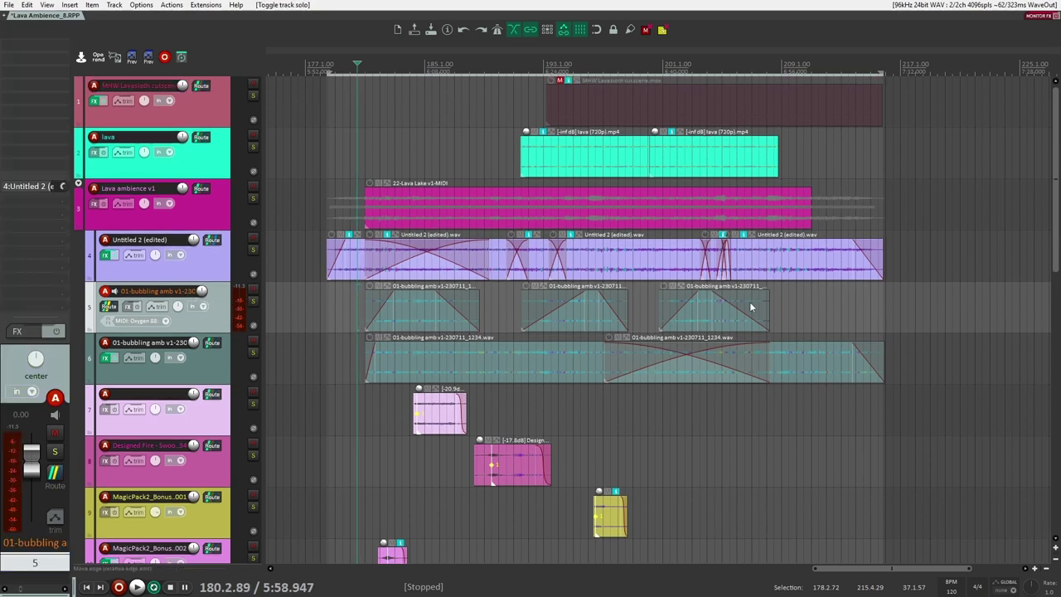
# Solo track 5 with tracks 4 and 6, play the layers, then unsolo tracks 4 and 5
pyautogui.click(253, 301)
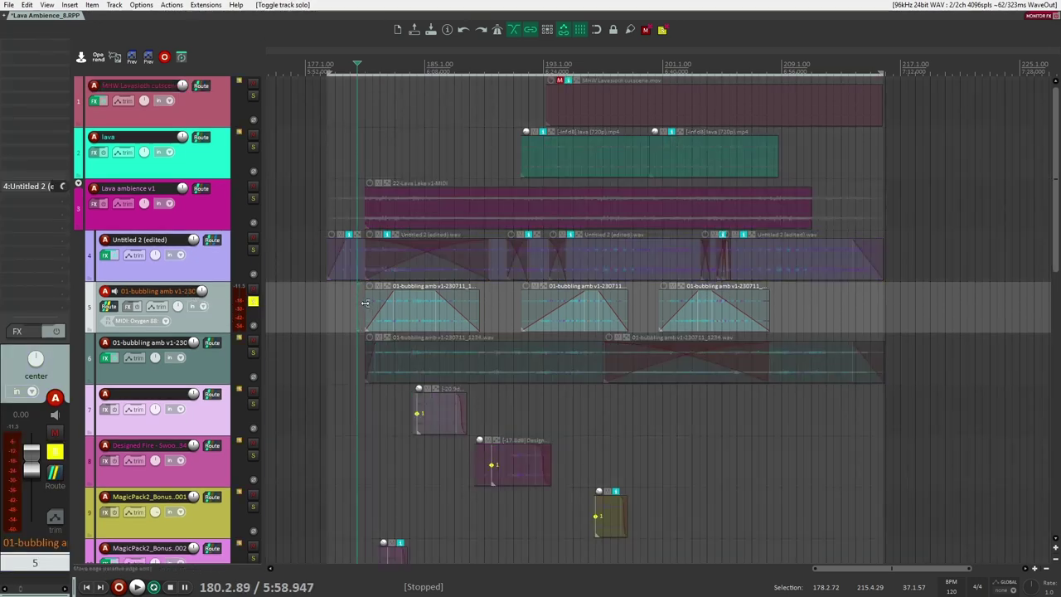
pyautogui.press('space')
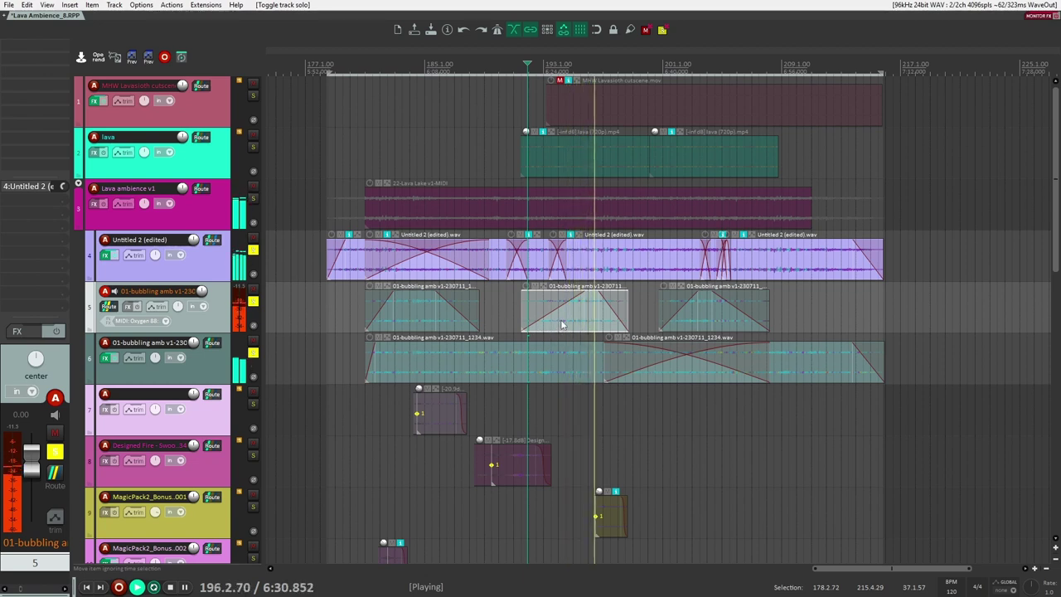
pyautogui.press('space')
pyautogui.click(253, 250)
pyautogui.click(253, 301)
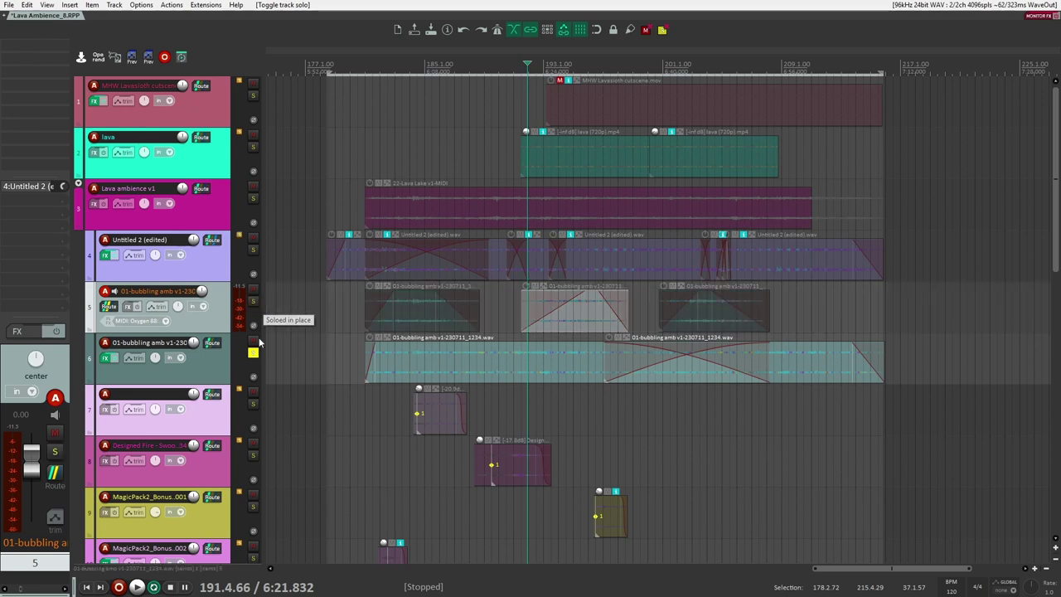
# Solo Low cinematic rumble track 22, play it alone, then re-solo it
pyautogui.scroll(-10, 324, 278)
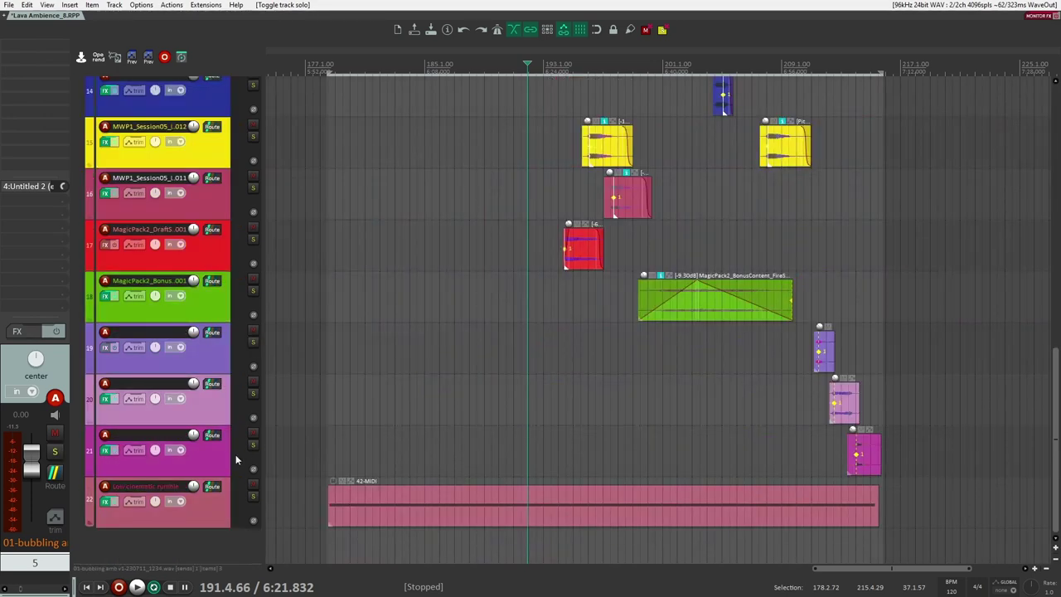
pyautogui.click(220, 520)
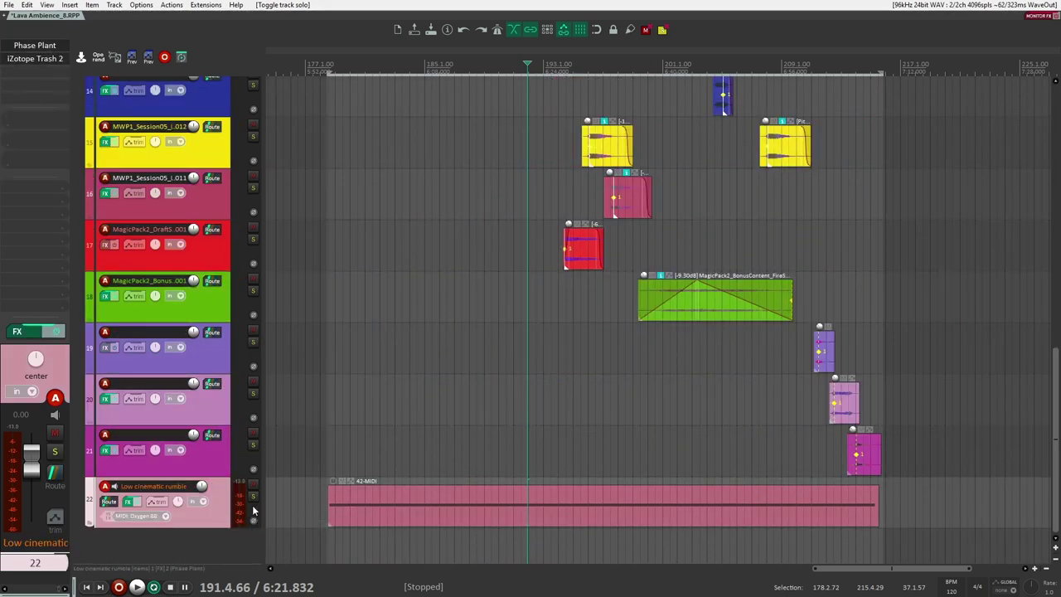
pyautogui.click(253, 496)
pyautogui.click(401, 446)
pyautogui.press('space')
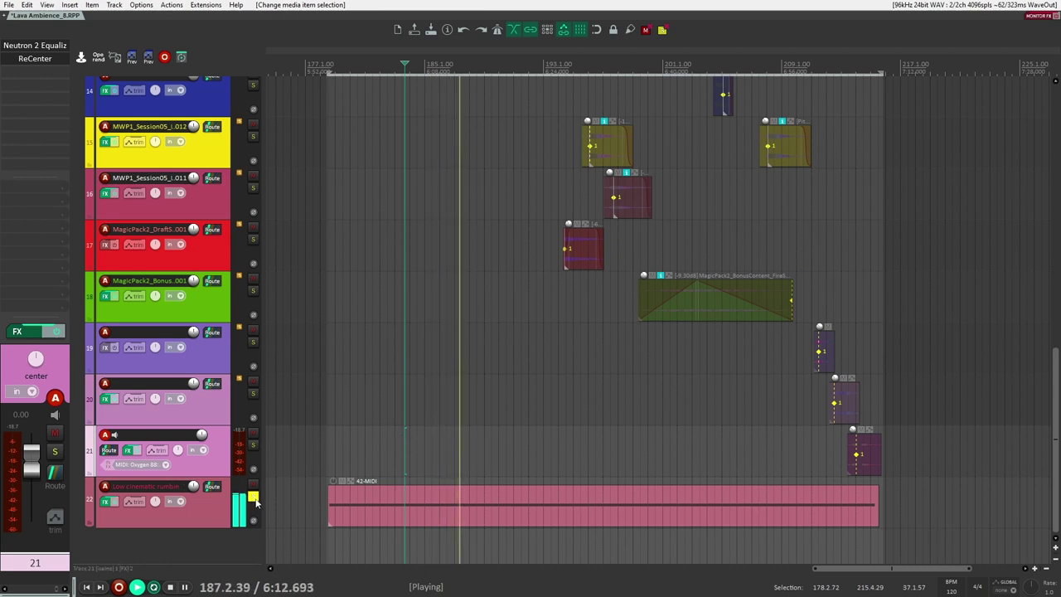
pyautogui.press('space')
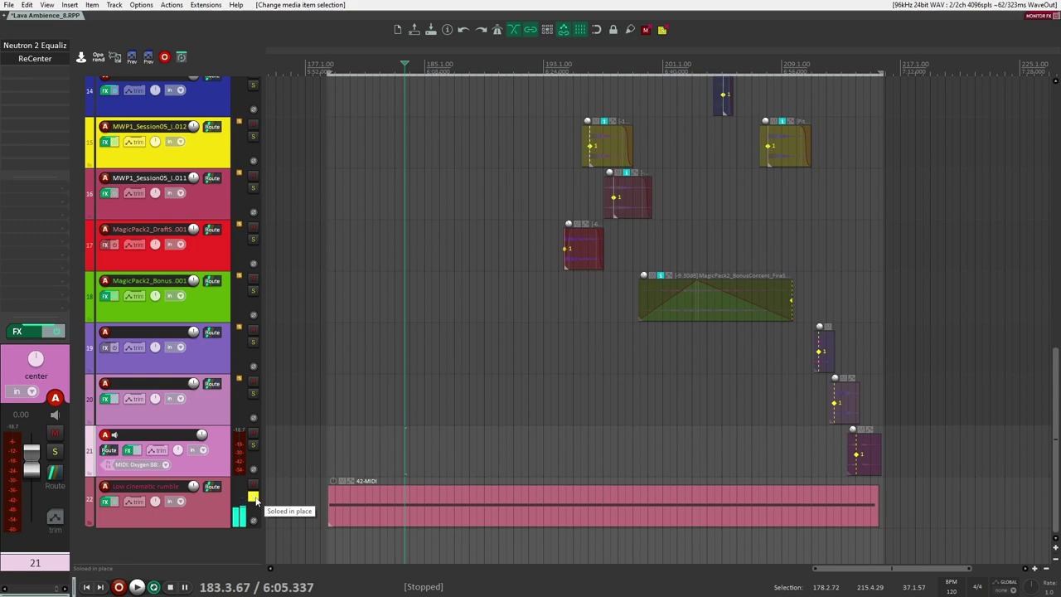
pyautogui.click(253, 497)
pyautogui.click(219, 516)
pyautogui.click(253, 497)
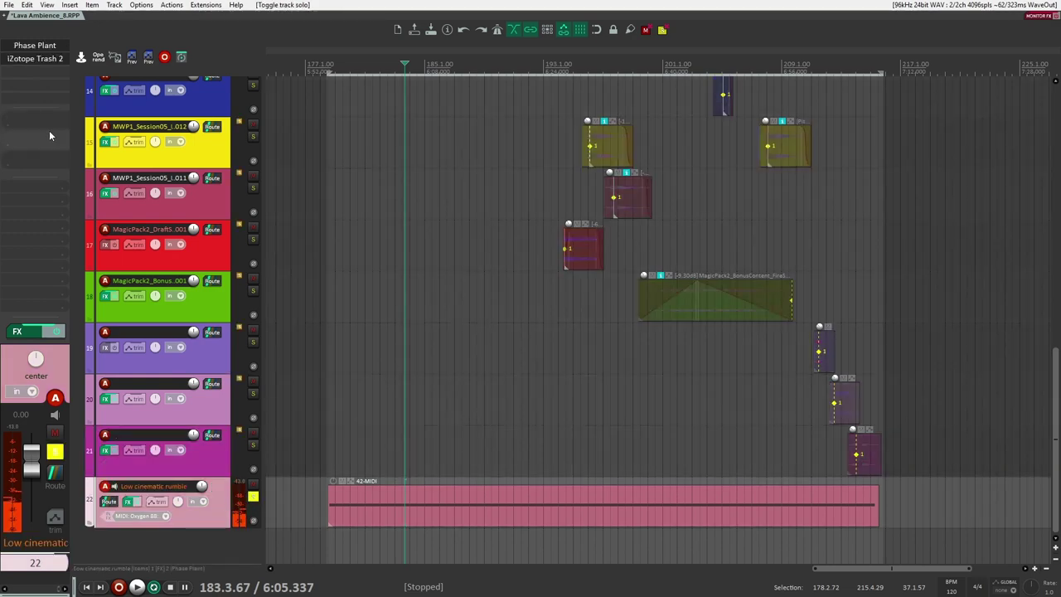
pyautogui.click(37, 47)
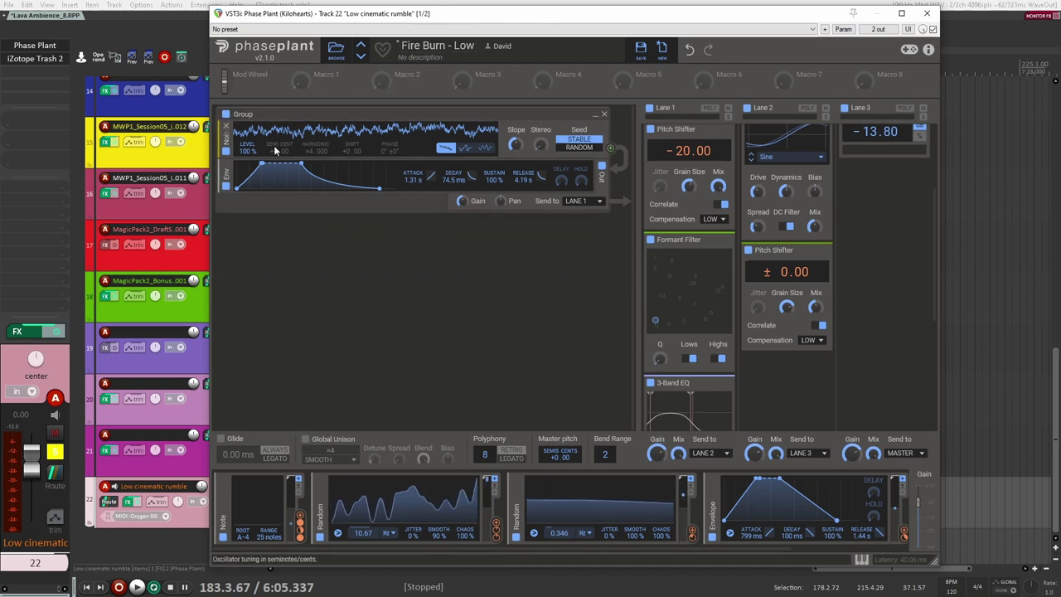
pyautogui.scroll(3, 723, 158)
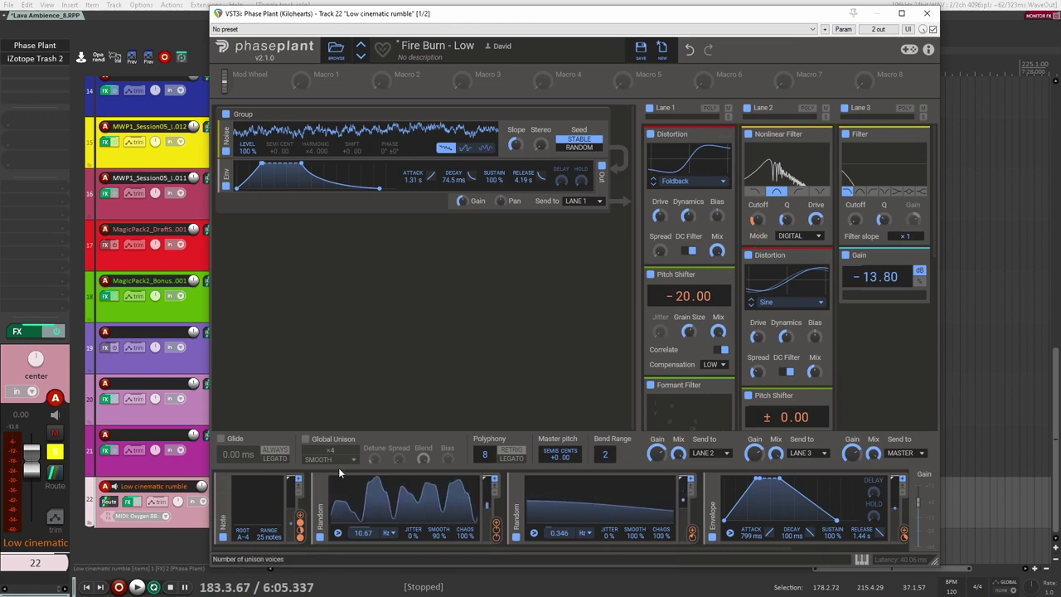
pyautogui.moveTo(300, 536)
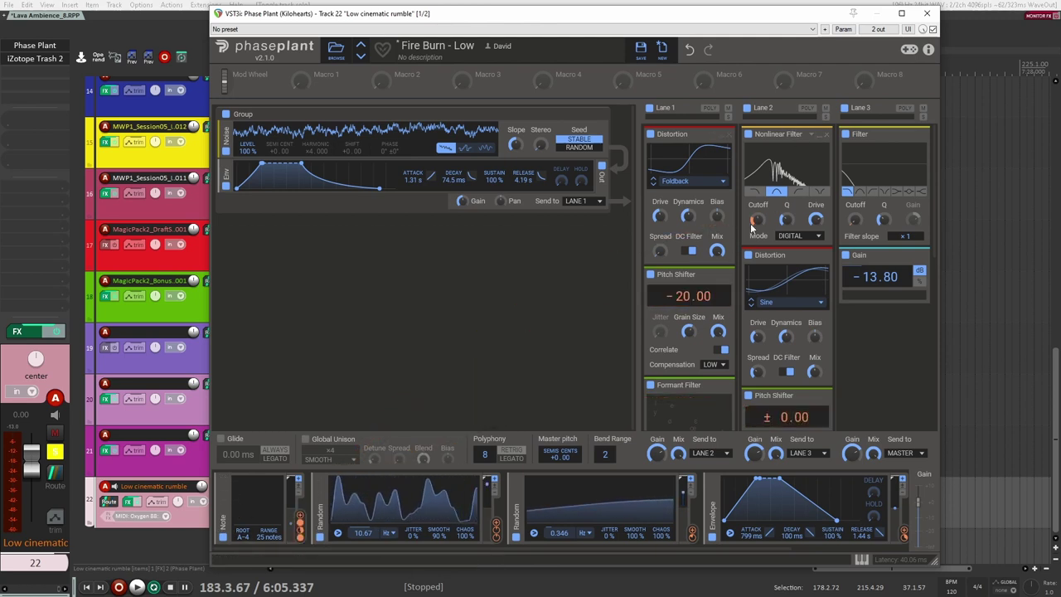
pyautogui.scroll(-1, 686, 245)
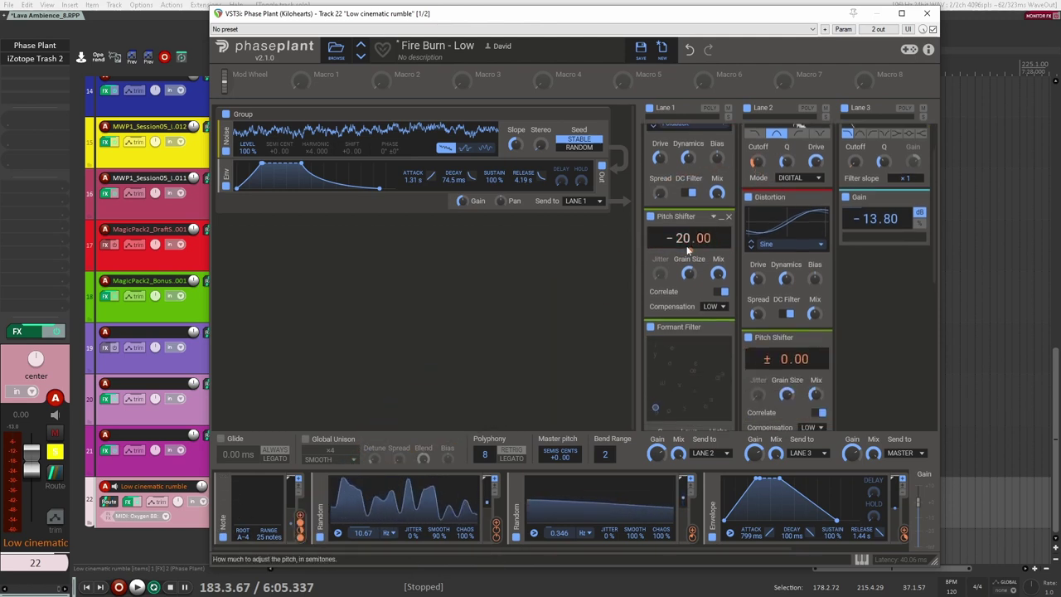
pyautogui.scroll(1, 780, 163)
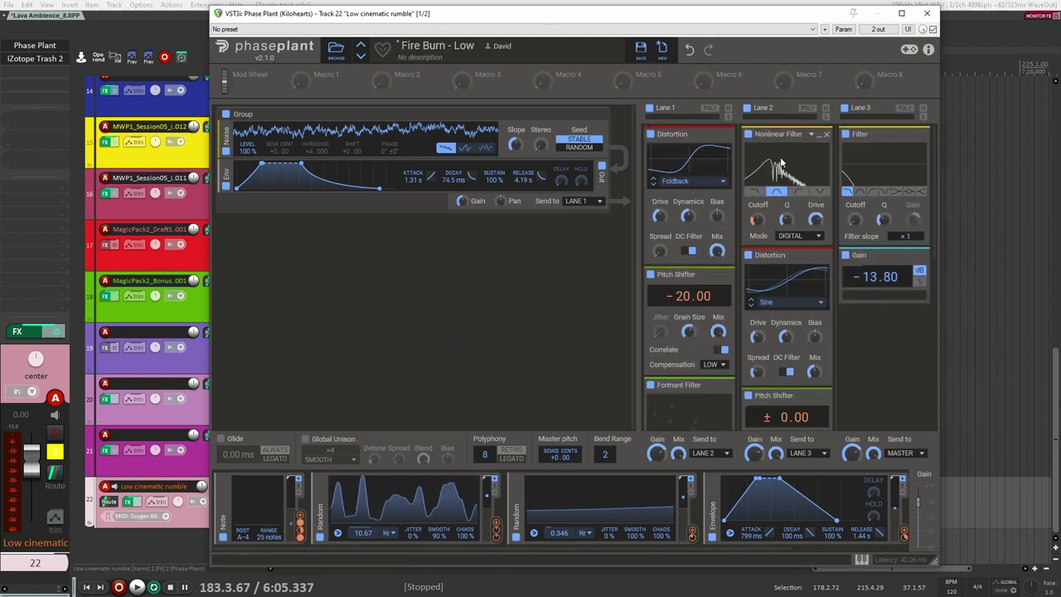
pyautogui.scroll(-1, 783, 355)
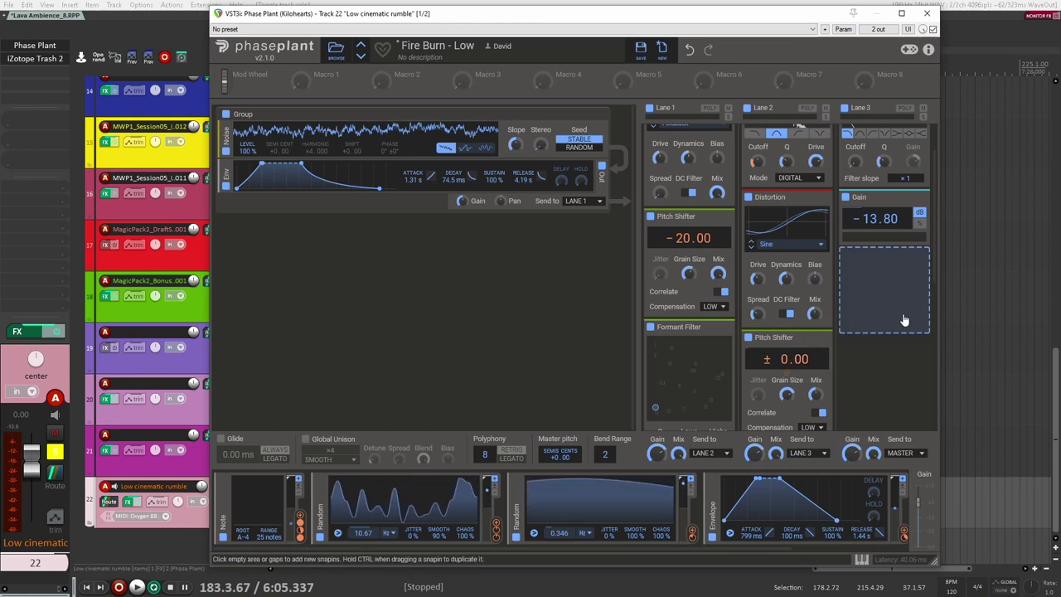
# Link the Random modulator to the lower 3-Band EQ and compare it off and on
pyautogui.scroll(-4, 682, 347)
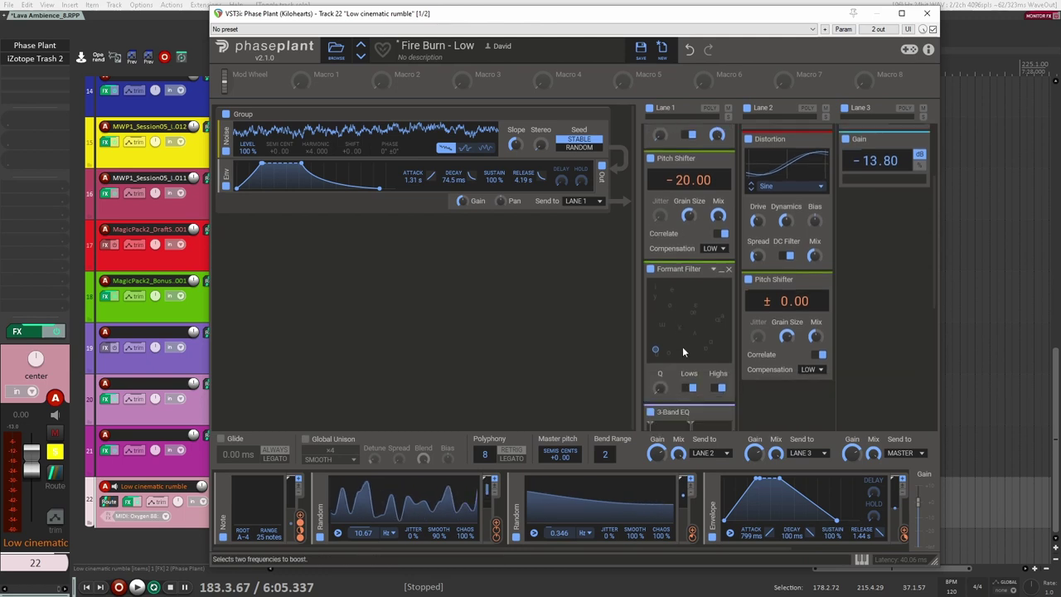
pyautogui.scroll(-3, 664, 205)
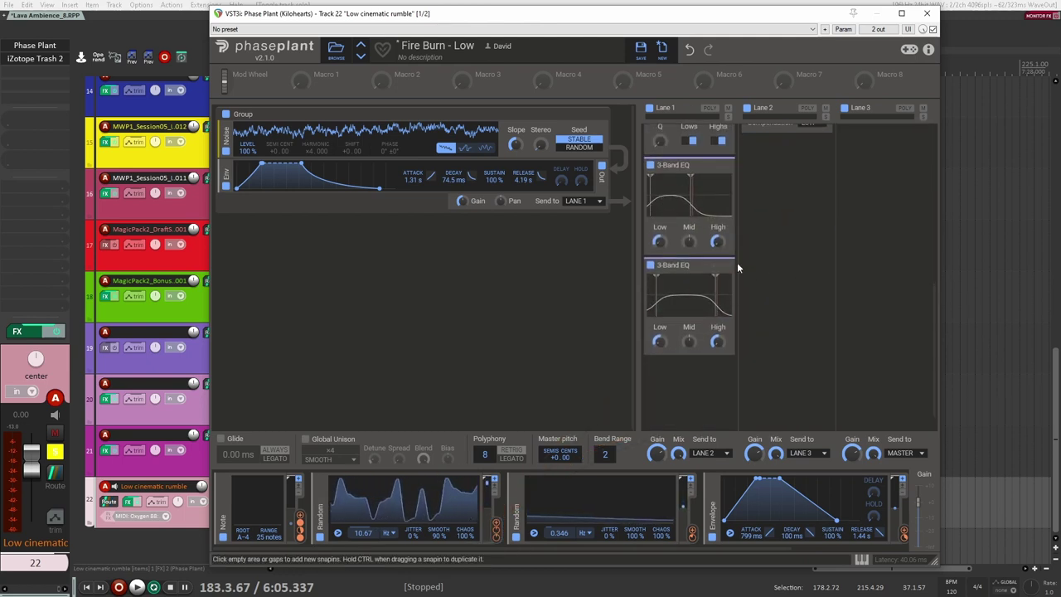
pyautogui.moveTo(489, 537); pyautogui.dragTo(706, 282)
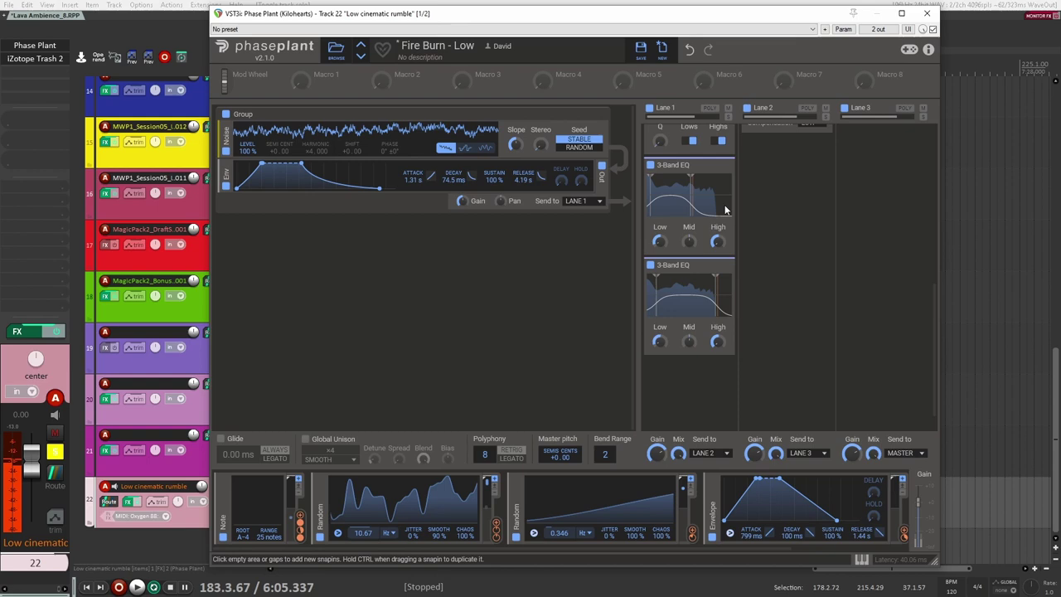
pyautogui.click(320, 537)
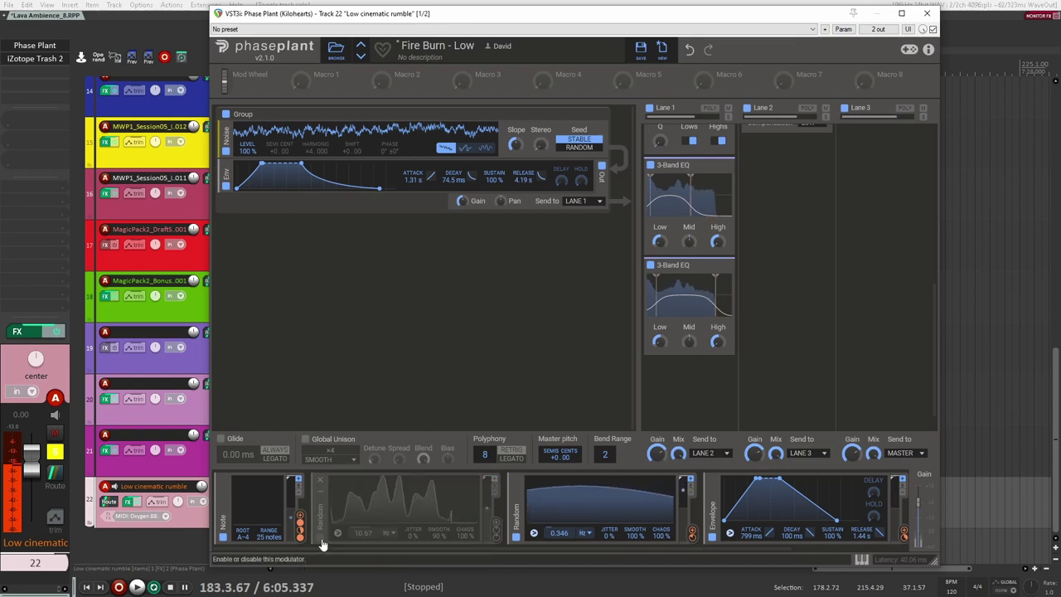
pyautogui.click(320, 537)
pyautogui.scroll(6, 883, 347)
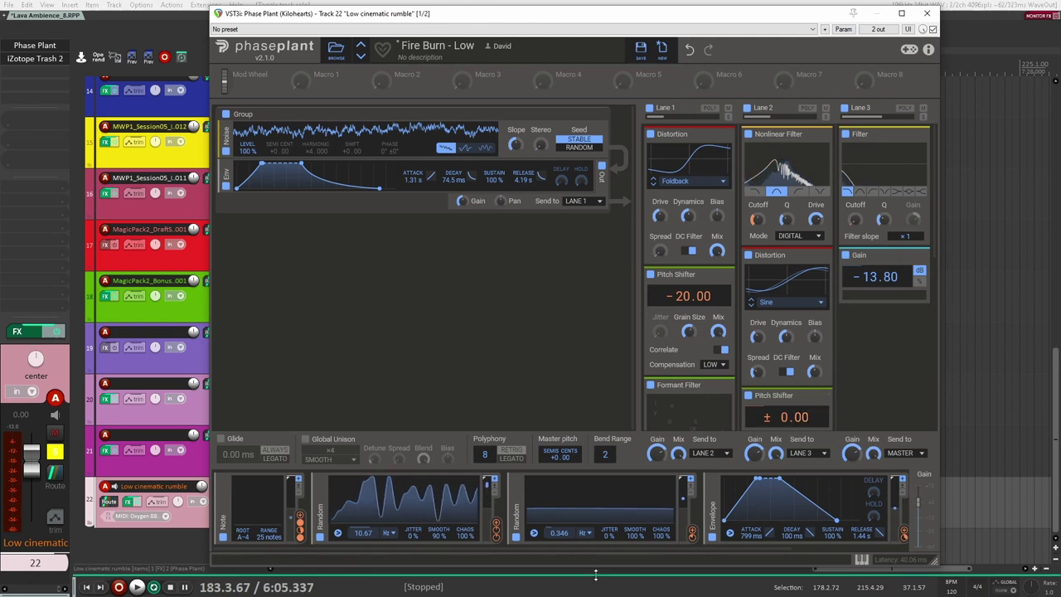
# Close the Phase Plant and Trash 2 windows and select track 21
pyautogui.moveTo(691, 537)
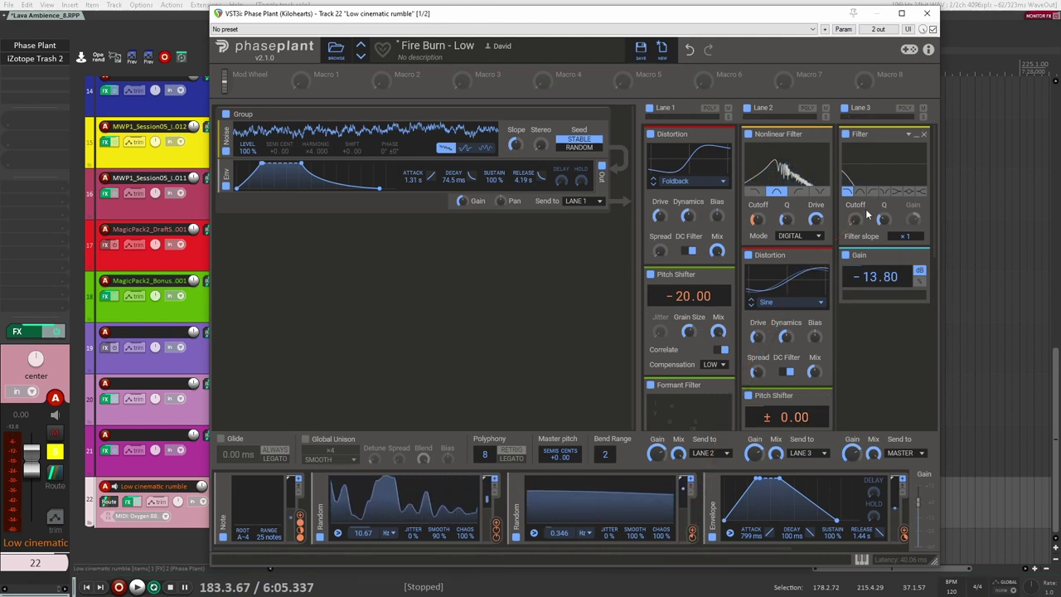
pyautogui.moveTo(862, 228)
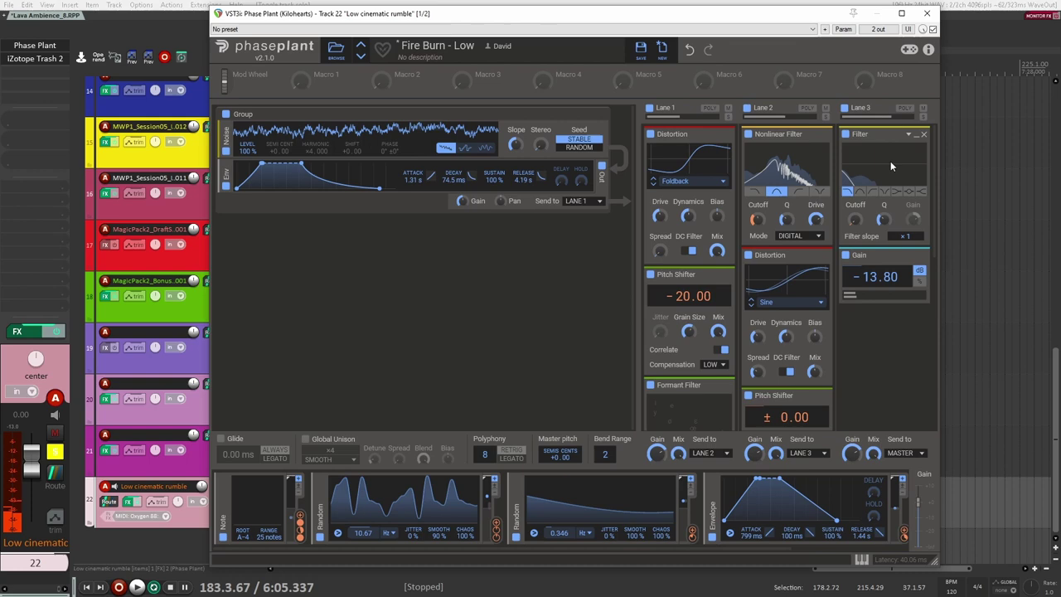
pyautogui.click(926, 14)
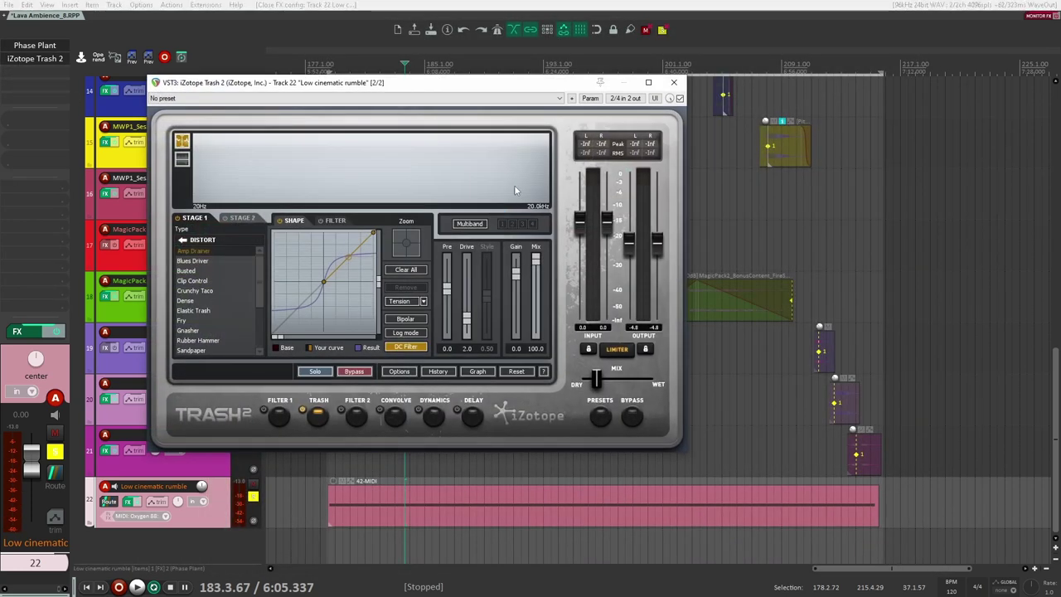
pyautogui.click(676, 84)
pyautogui.click(336, 438)
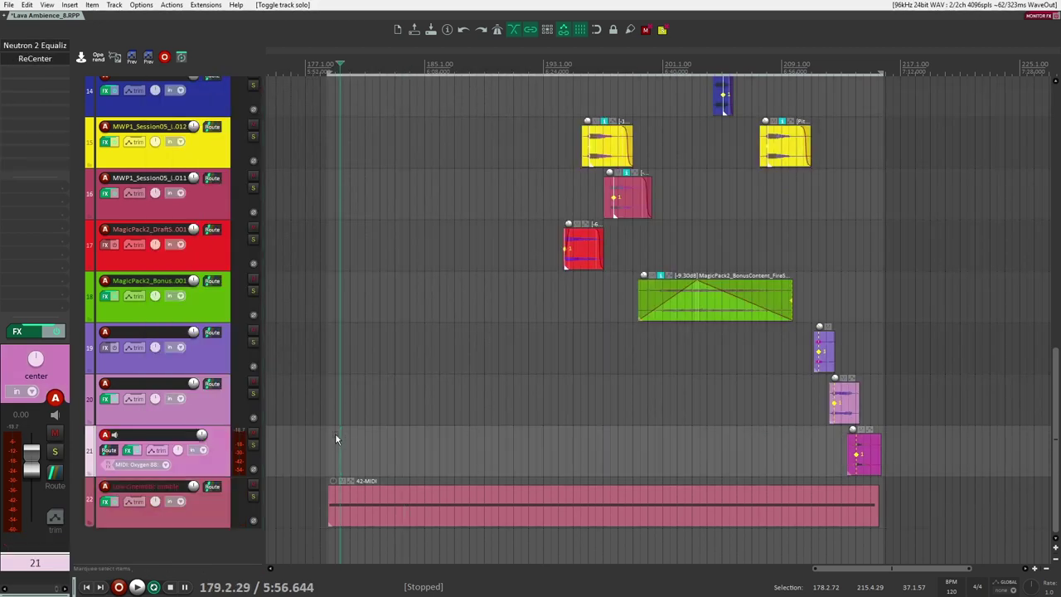
# Solo the low cinematic rumble track along with ambient bed tracks 6, 5 and 4
pyautogui.click(253, 495)
pyautogui.scroll(10, 328, 445)
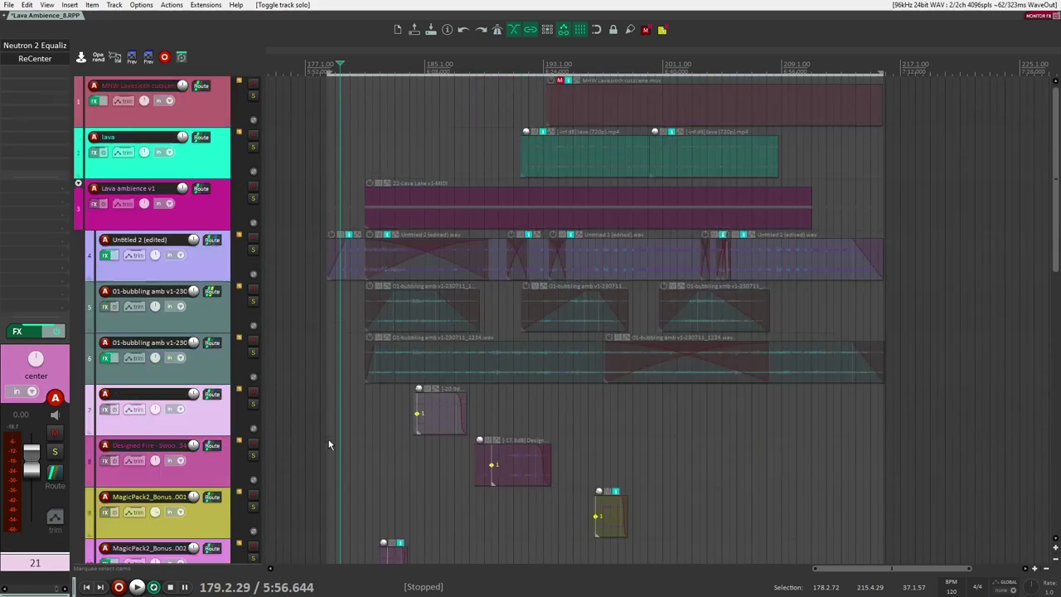
pyautogui.click(253, 352)
pyautogui.click(252, 301)
pyautogui.click(253, 249)
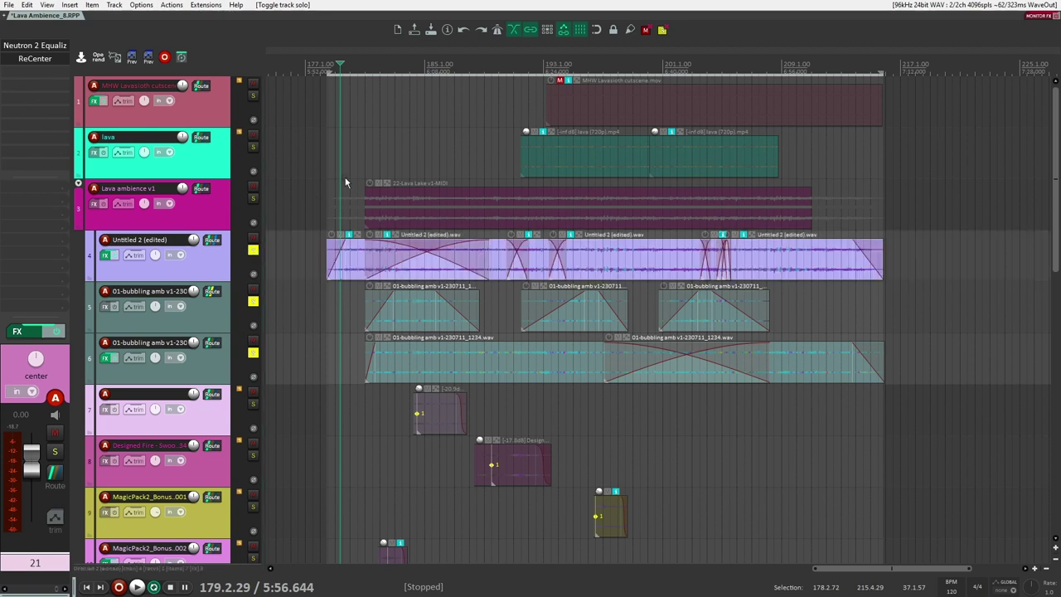
# Play the soloed layers from near bar 185, then stop and clear all track solos
pyautogui.click(434, 147)
pyautogui.press('space')
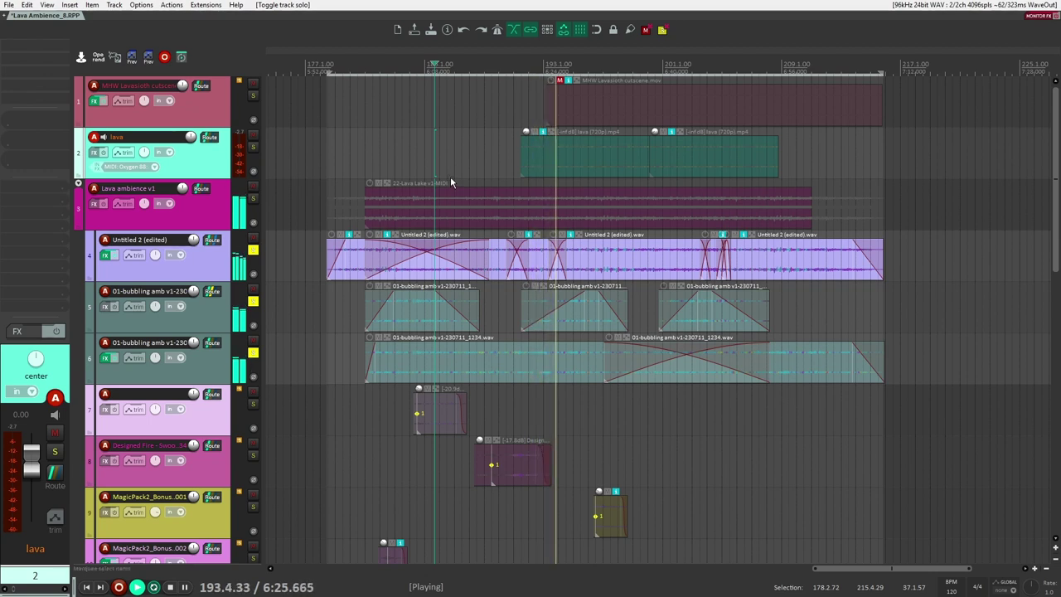
pyautogui.press('space')
pyautogui.hotkey('ctrl', 'alt', 's')
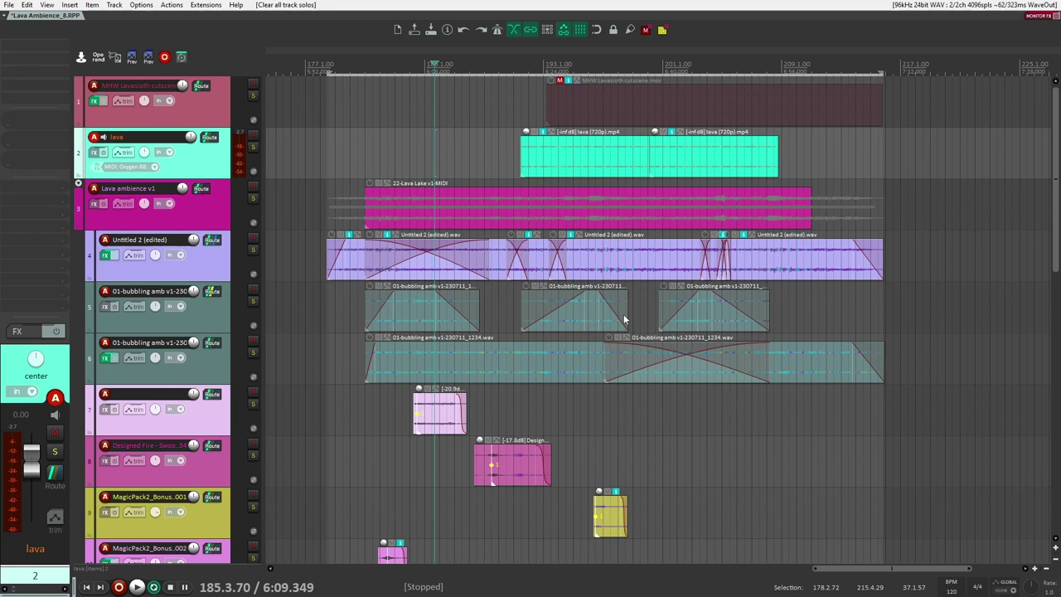
# Browse the track list and select track 7, then tracks 8 through 17
pyautogui.scroll(-6, 624, 319)
pyautogui.scroll(2, 672, 388)
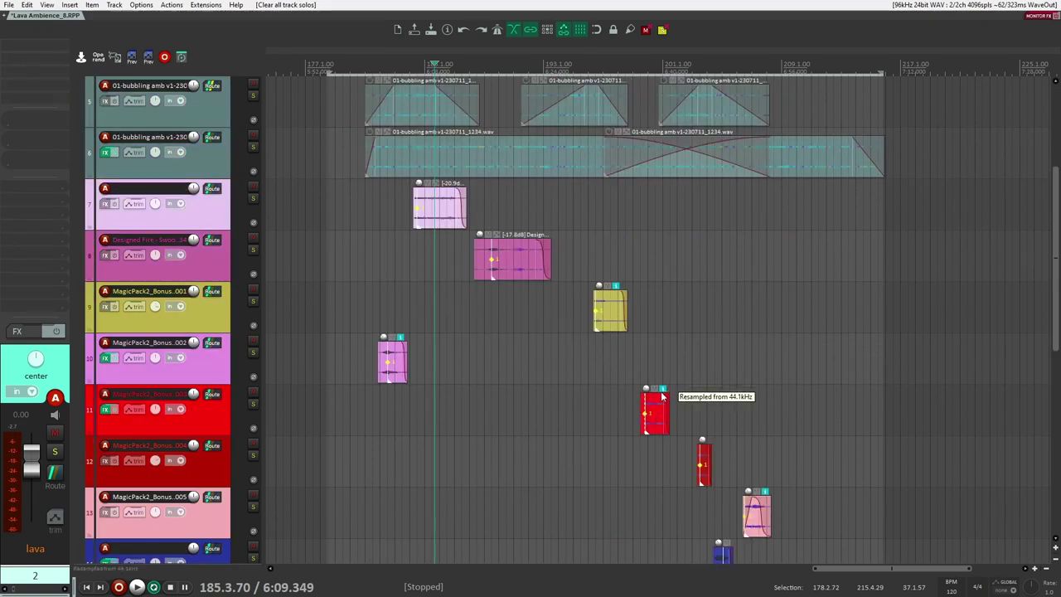
pyautogui.scroll(-4, 619, 374)
pyautogui.scroll(-2, 619, 374)
pyautogui.scroll(6, 580, 385)
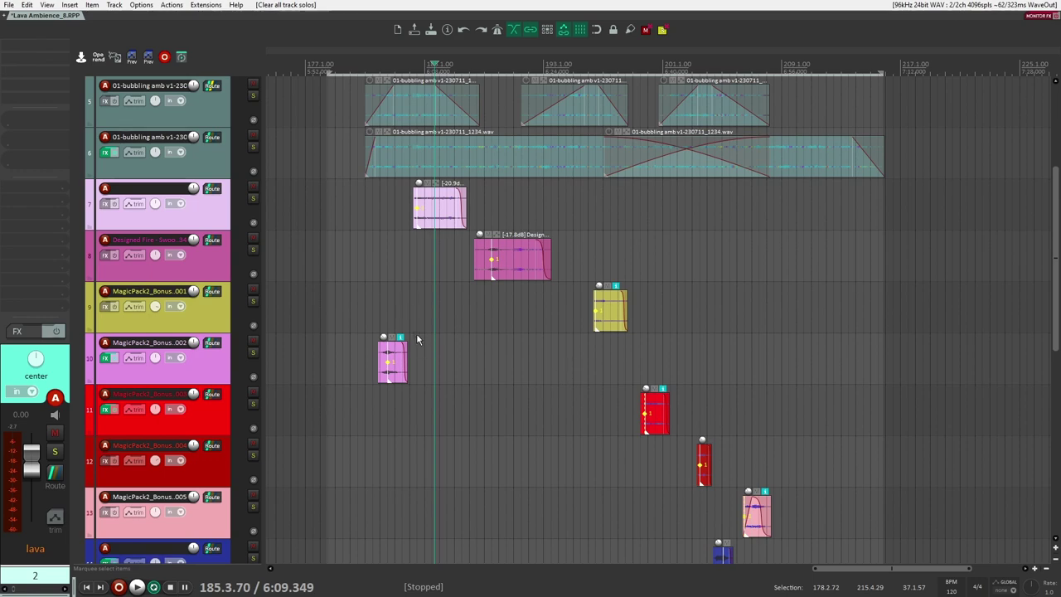
pyautogui.click(221, 219)
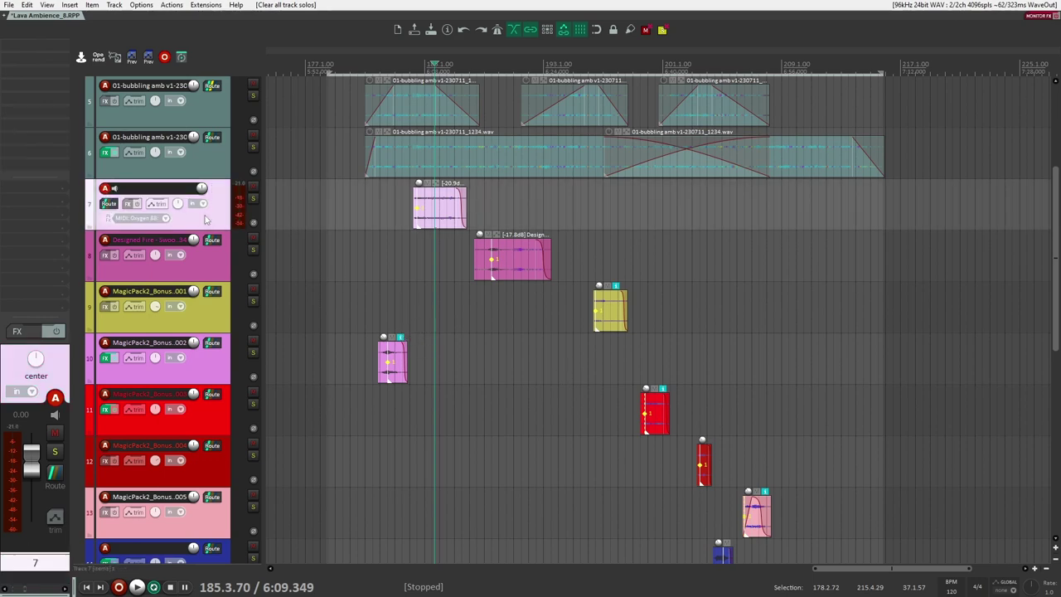
pyautogui.scroll(-3, 248, 384)
pyautogui.keyDown('shift'); pyautogui.click(213, 537); pyautogui.keyUp('shift')
# Select the green track 18 and track 21, then reselect the Fireball track 7
pyautogui.scroll(-3, 223, 497)
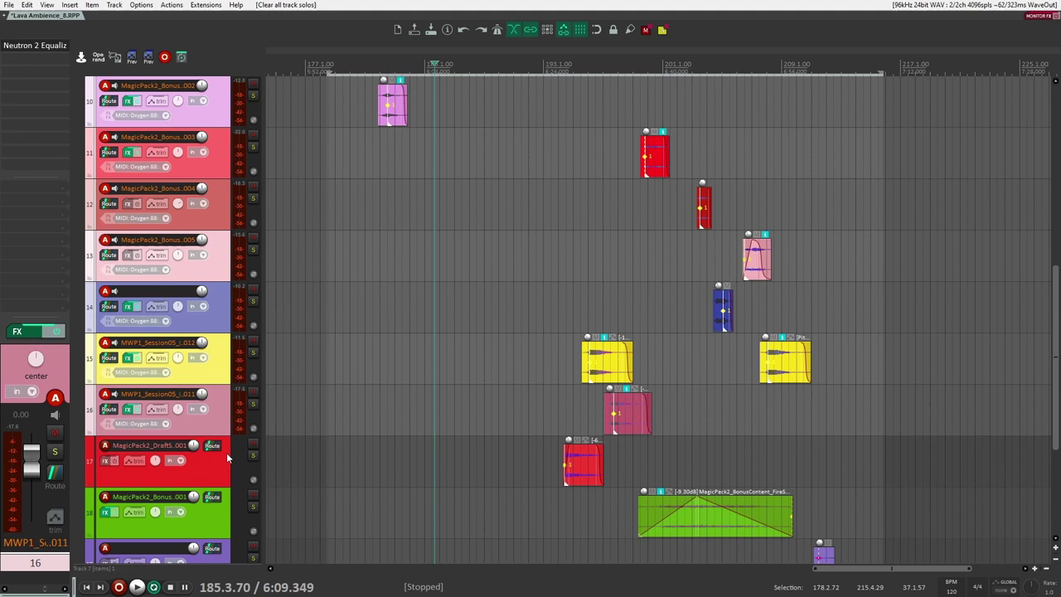
pyautogui.click(227, 452)
pyautogui.scroll(-2, 215, 481)
pyautogui.click(196, 514)
pyautogui.scroll(6, 298, 414)
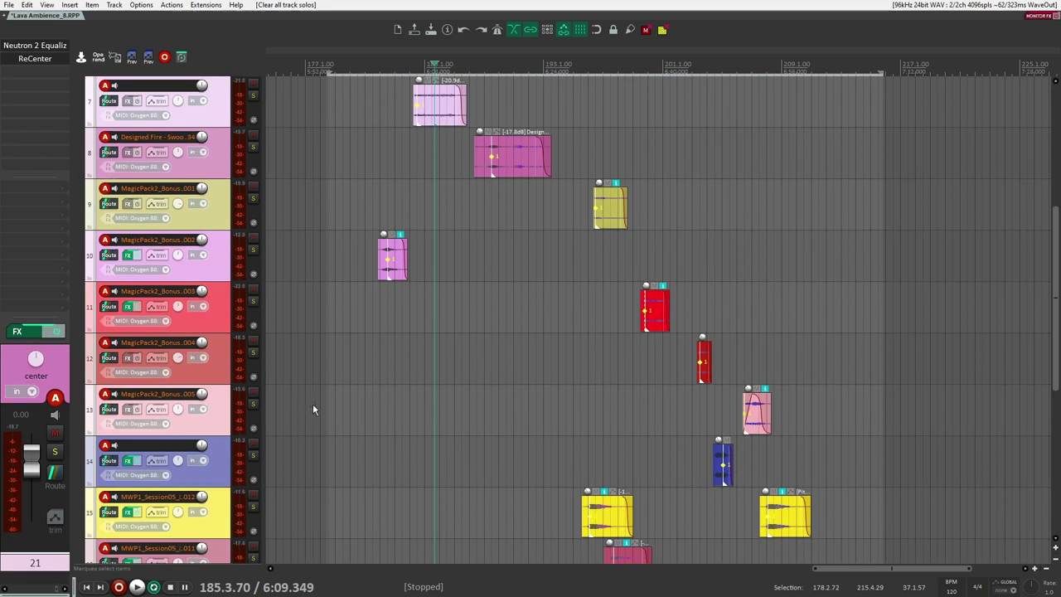
pyautogui.scroll(4, 328, 403)
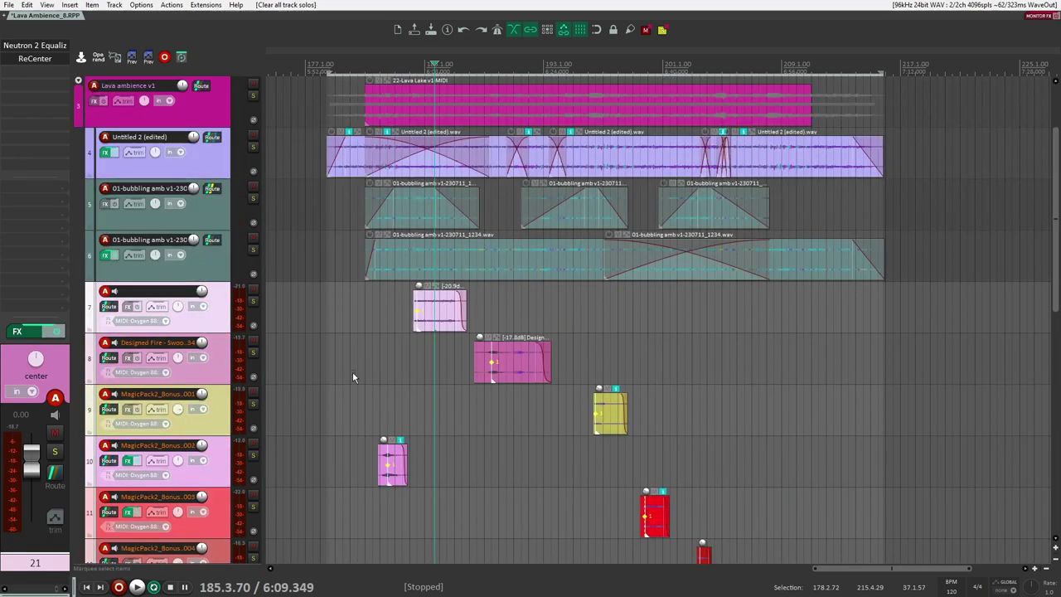
pyautogui.click(205, 322)
pyautogui.scroll(4, 388, 315)
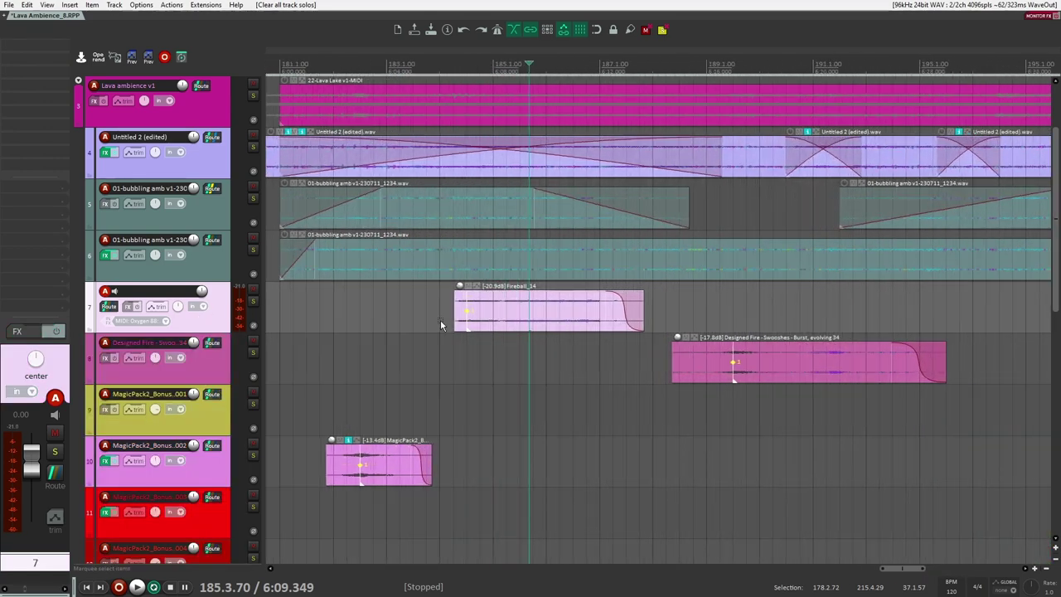
# Audition the soloed Fireball one-shot on track 7 from its item, then unsolo it
pyautogui.click(252, 302)
pyautogui.click(439, 311)
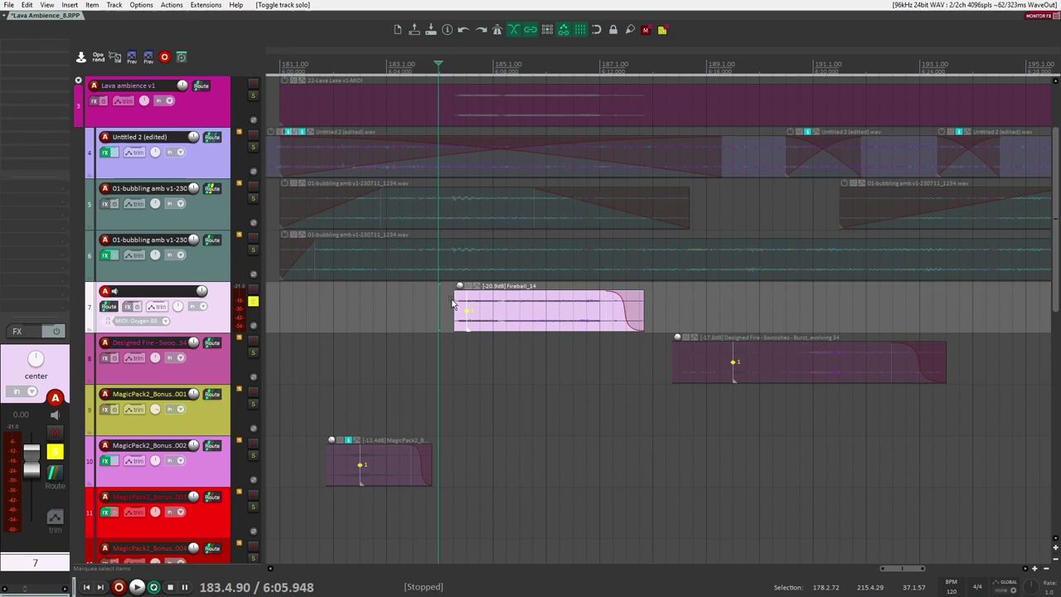
pyautogui.click(456, 305)
pyautogui.press('space')
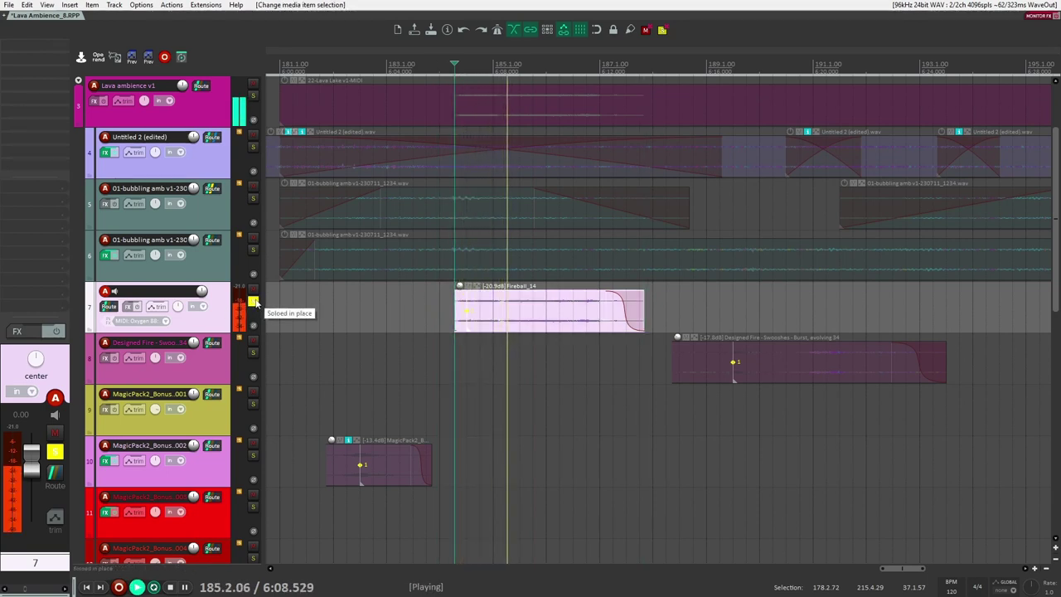
pyautogui.press('space')
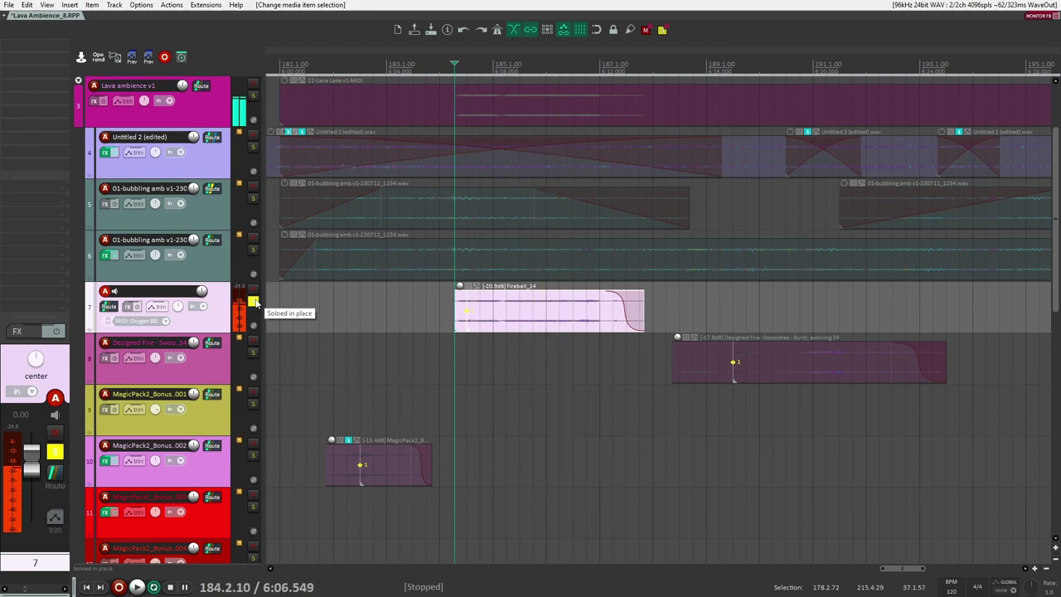
pyautogui.click(252, 301)
# Solo the Designed Fire track 8, play it from inside its item, then unsolo and stop
pyautogui.click(252, 352)
pyautogui.click(707, 300)
pyautogui.press('space')
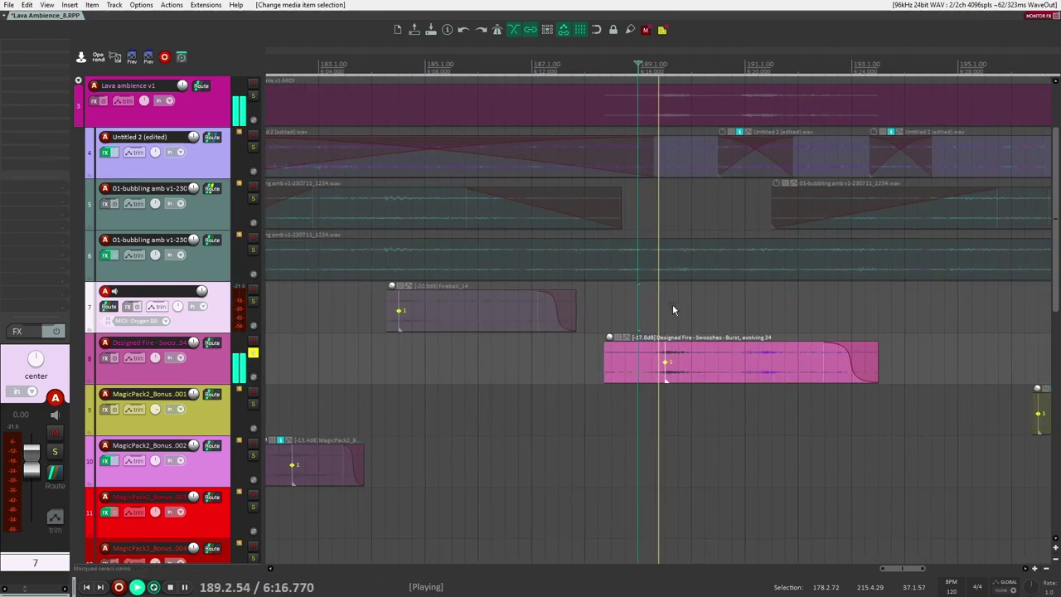
pyautogui.click(253, 352)
pyautogui.press('space')
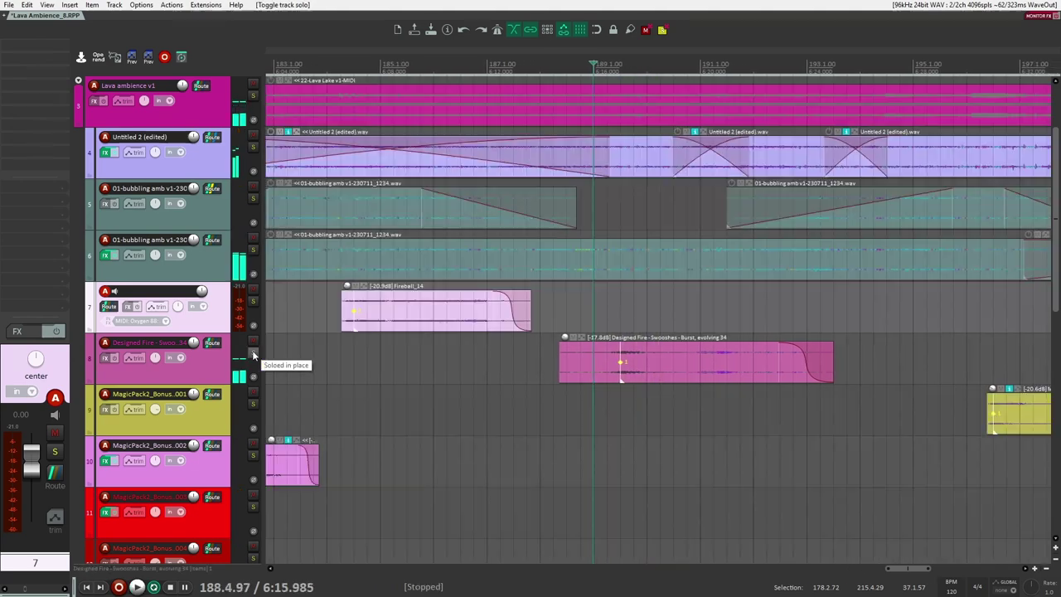
# Audition the fire whoosh on track 9 solo from bar 196, then unsolo it
pyautogui.scroll(-1, 845, 429)
pyautogui.hscroll(5, 746, 373)
pyautogui.click(554, 309)
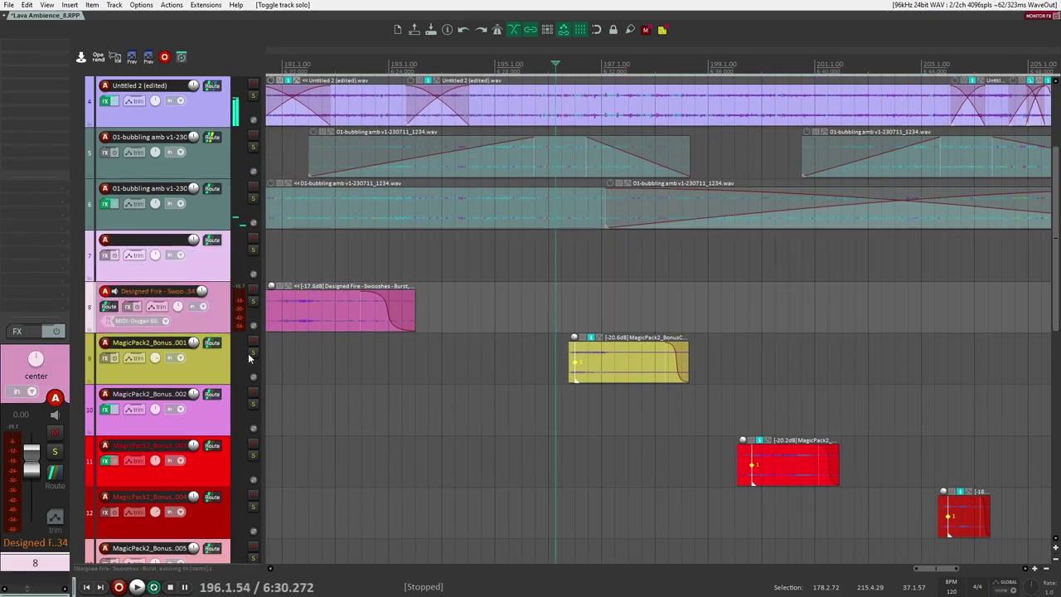
pyautogui.click(253, 353)
pyautogui.click(561, 319)
pyautogui.scroll(2, 575, 320)
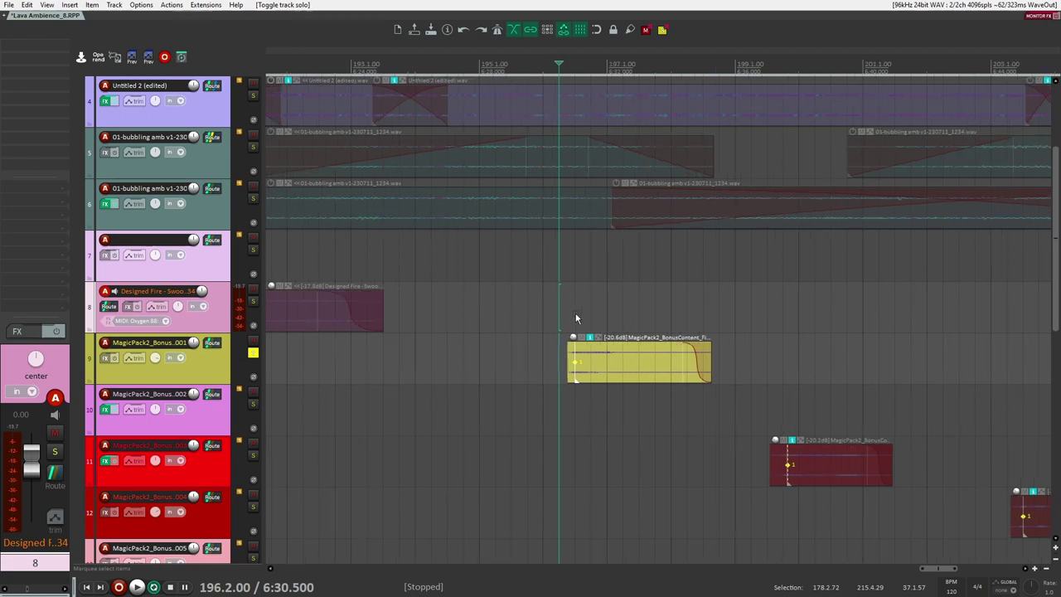
pyautogui.press('space')
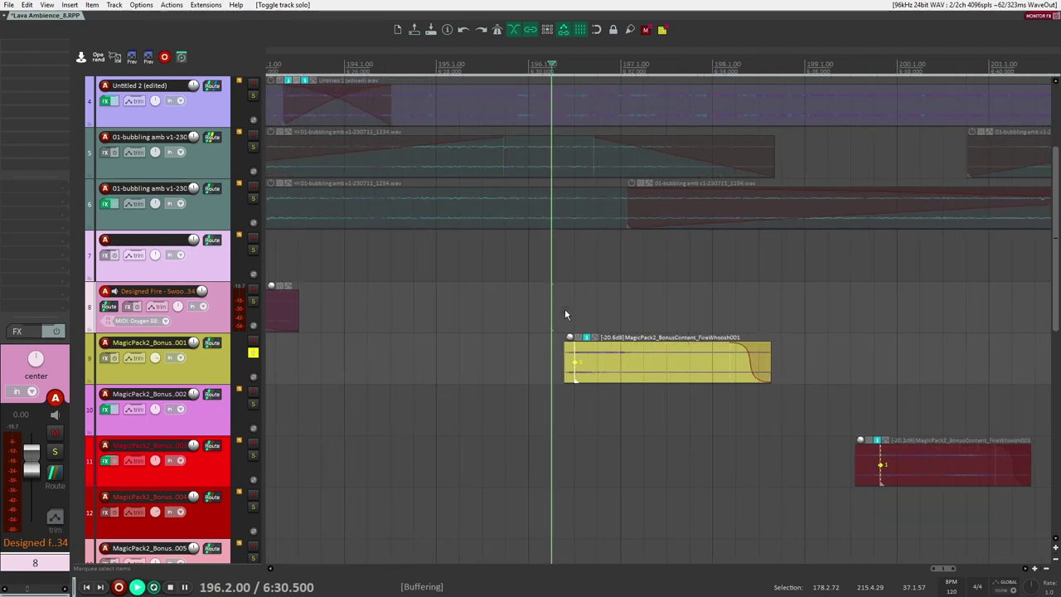
pyautogui.click(252, 353)
# Audition the track 10 fire one-shot solo from bar 181, then unsolo it and stop
pyautogui.click(253, 404)
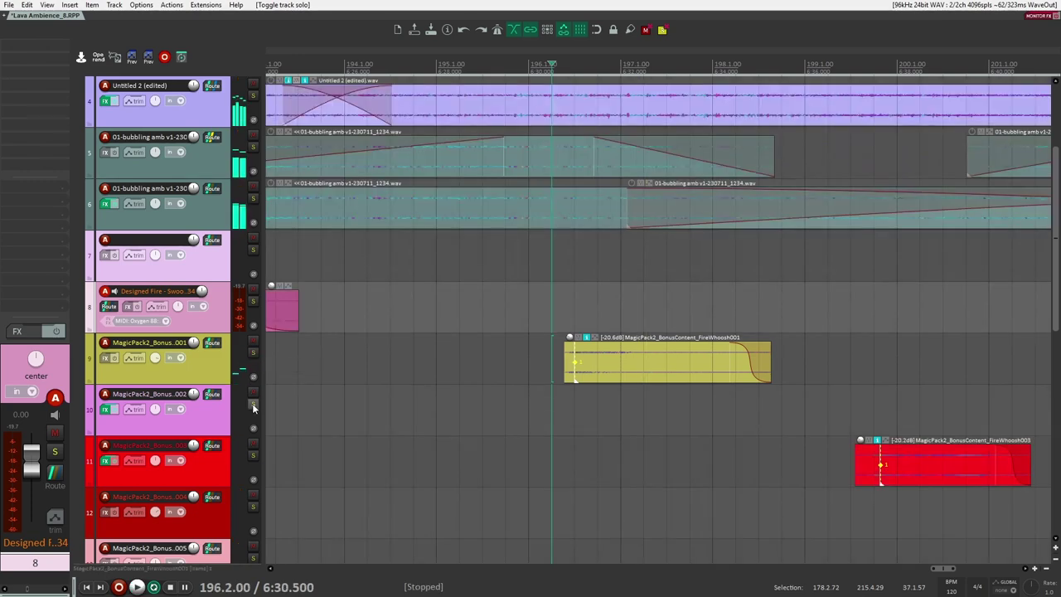
pyautogui.scroll(-6, 665, 394)
pyautogui.click(485, 352)
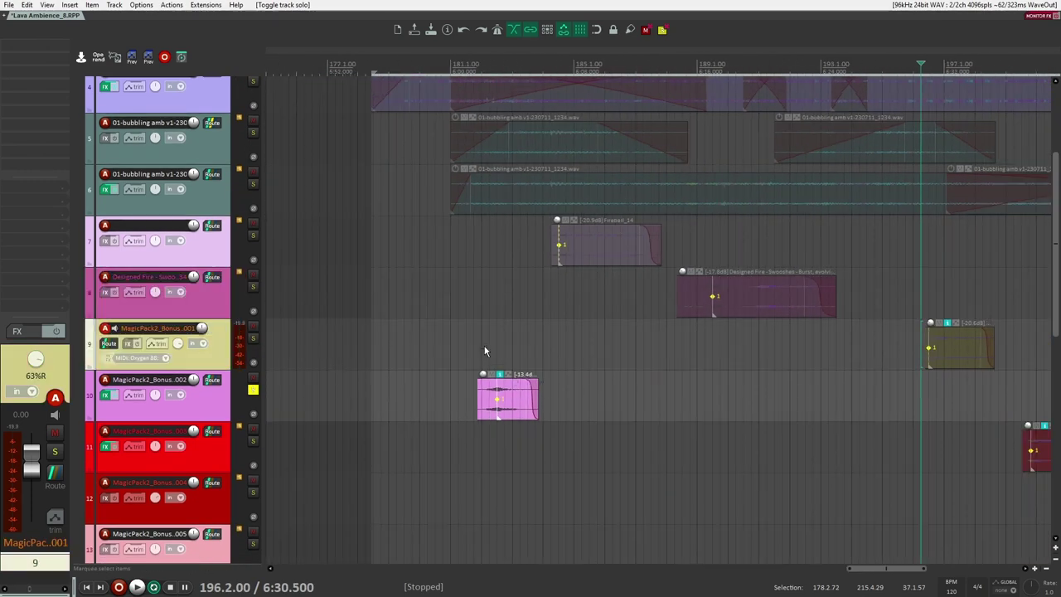
pyautogui.press('space')
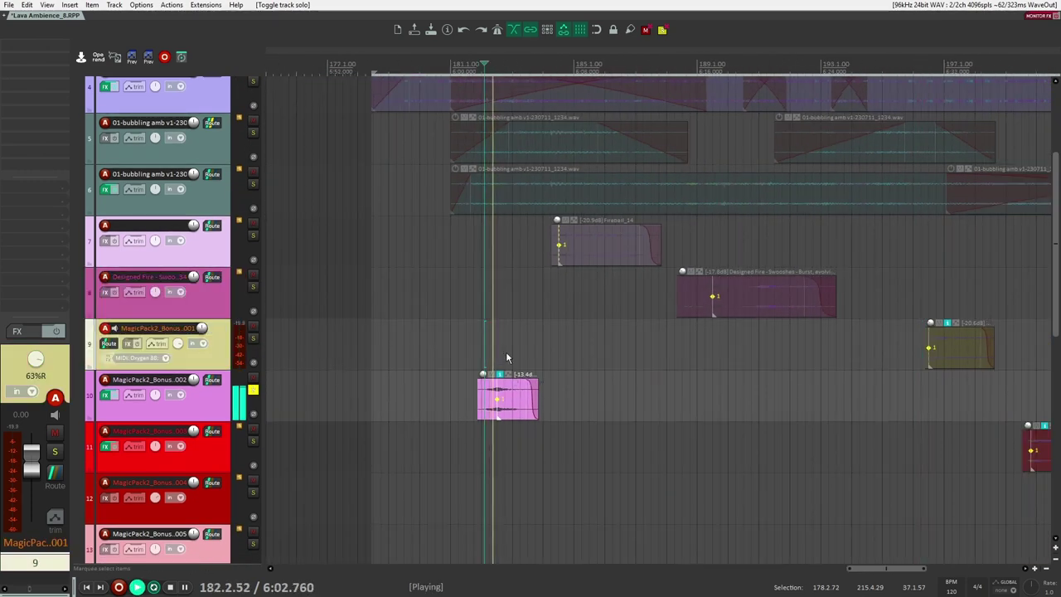
pyautogui.click(253, 389)
pyautogui.press('space')
pyautogui.click(205, 409)
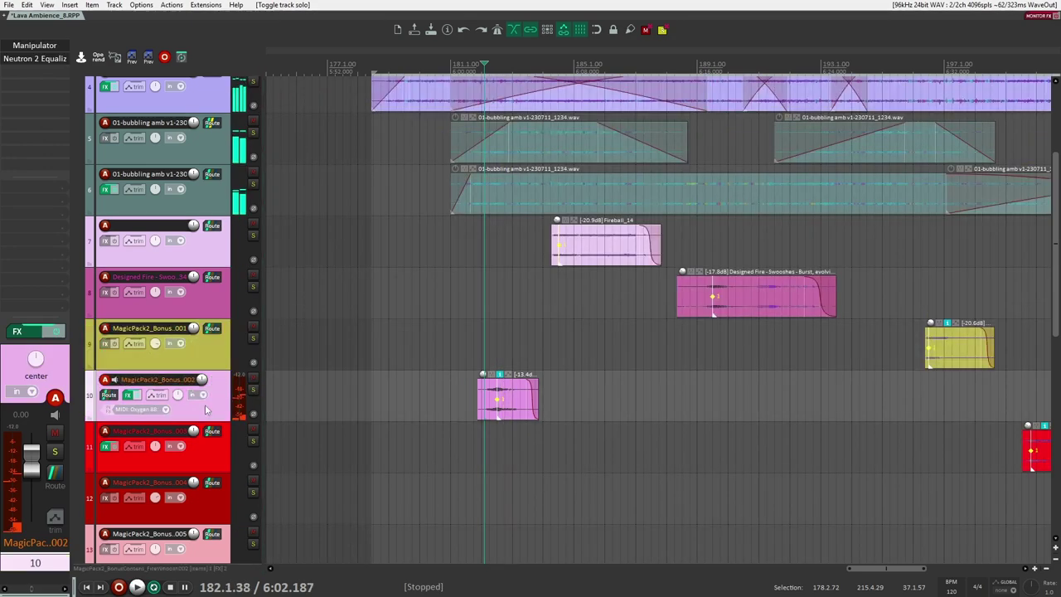
# Play the red fire one-shot on track 11 solo from just before bar 200
pyautogui.scroll(-2, 675, 344)
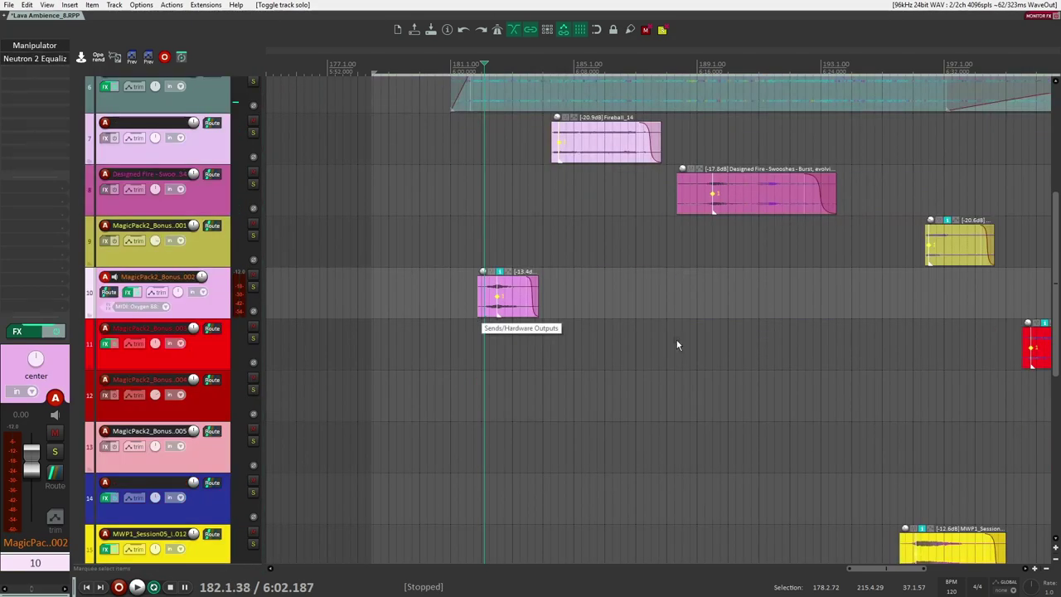
pyautogui.hscroll(5, 507, 291)
pyautogui.scroll(-3, 507, 291)
pyautogui.hscroll(3, 633, 285)
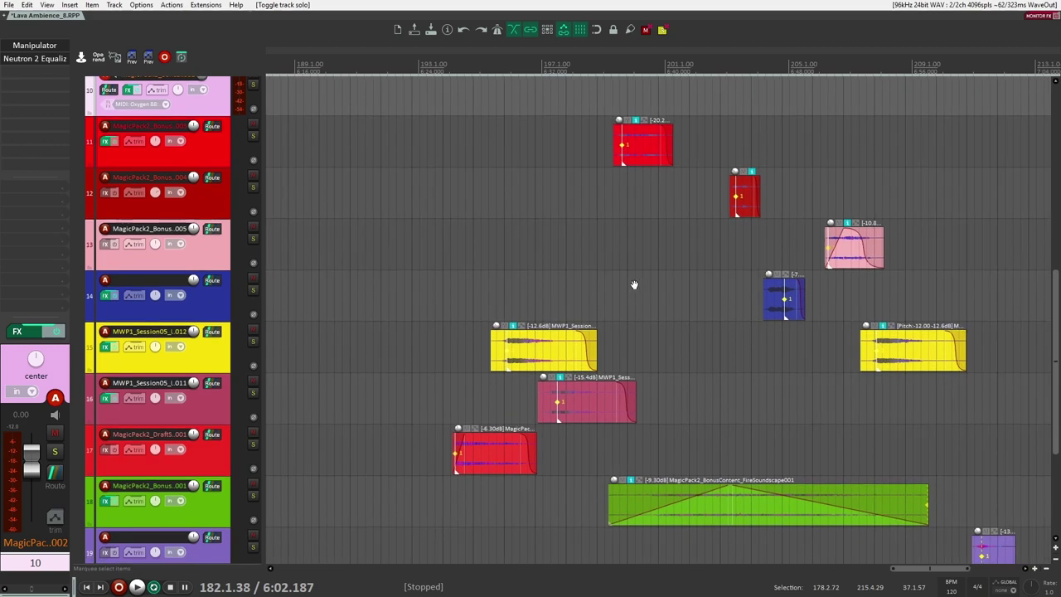
pyautogui.scroll(4, 600, 241)
pyautogui.scroll(3, 572, 282)
pyautogui.scroll(1, 548, 299)
pyautogui.click(535, 296)
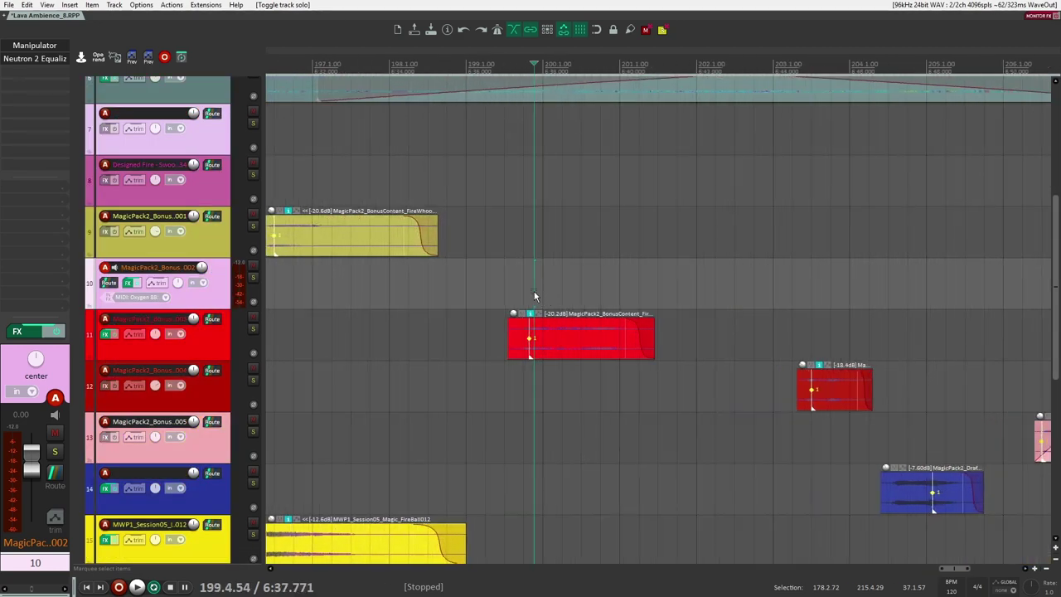
pyautogui.click(253, 330)
pyautogui.press('space')
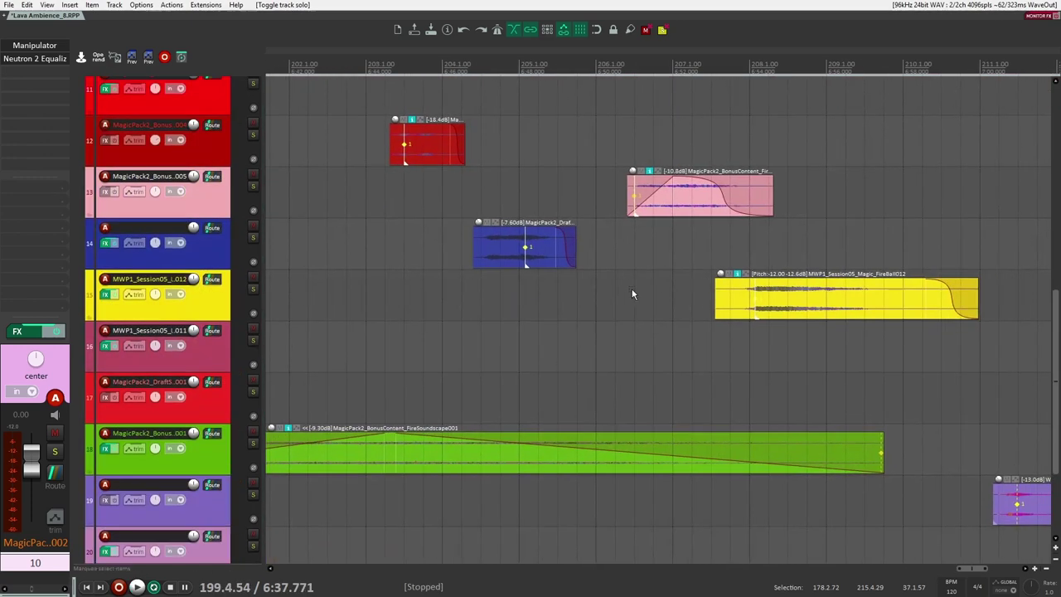
# Move the play start to bar 207 and solo the fireball track 15
pyautogui.click(630, 263)
pyautogui.click(254, 295)
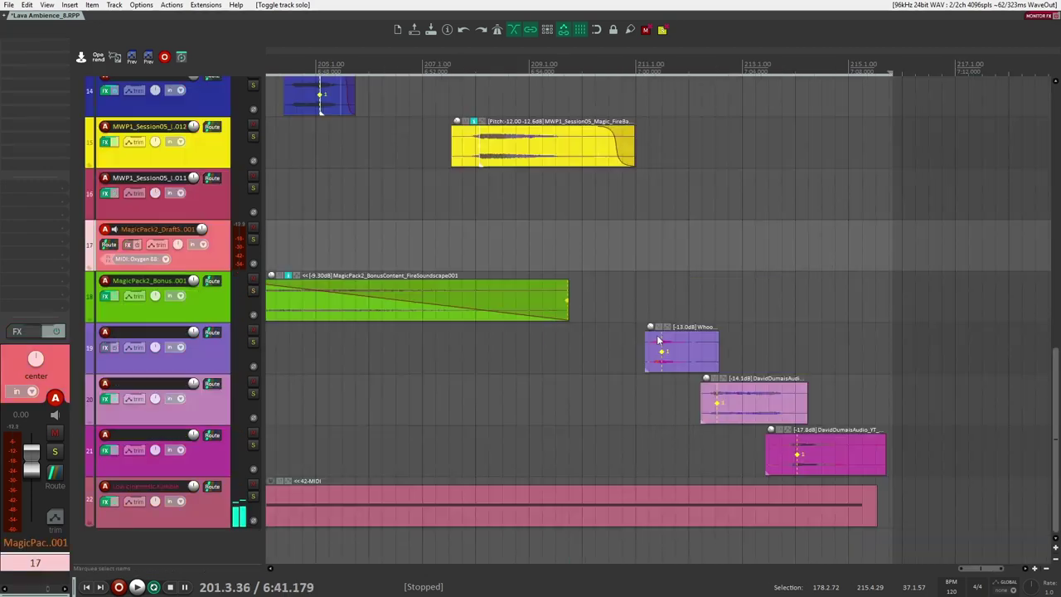
pyautogui.scroll(4, 748, 378)
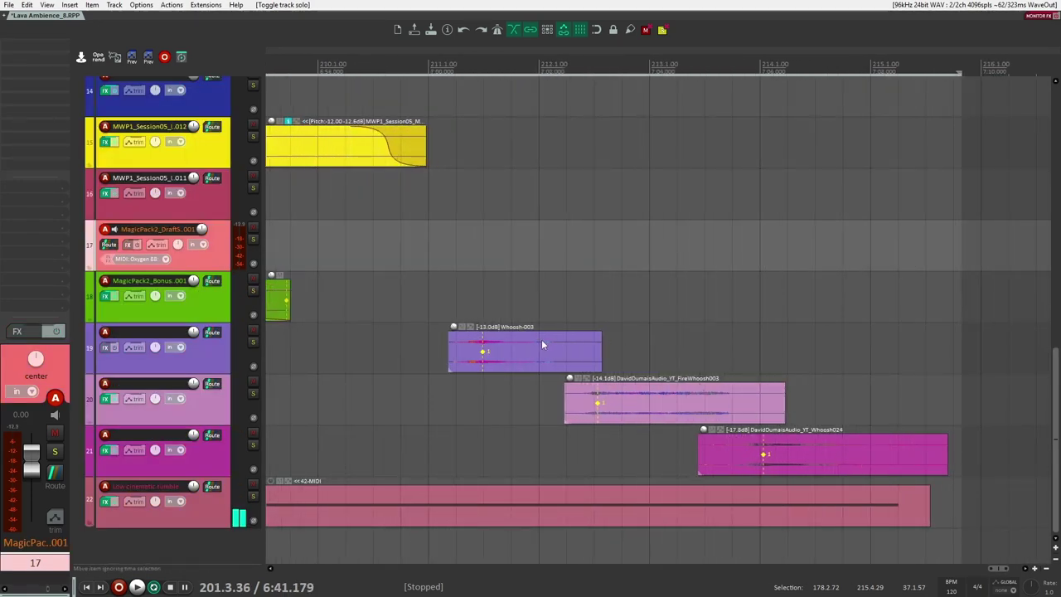
pyautogui.scroll(-3, 357, 229)
pyautogui.scroll(5, 660, 347)
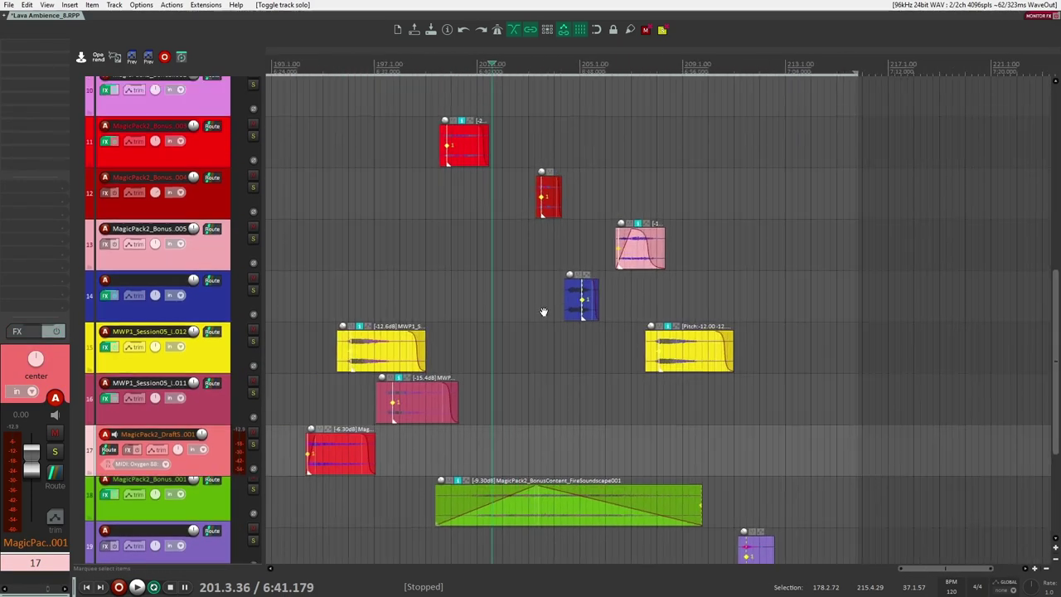
pyautogui.scroll(2, 731, 361)
pyautogui.scroll(2, 732, 361)
pyautogui.scroll(1, 691, 345)
pyautogui.scroll(-5, 550, 293)
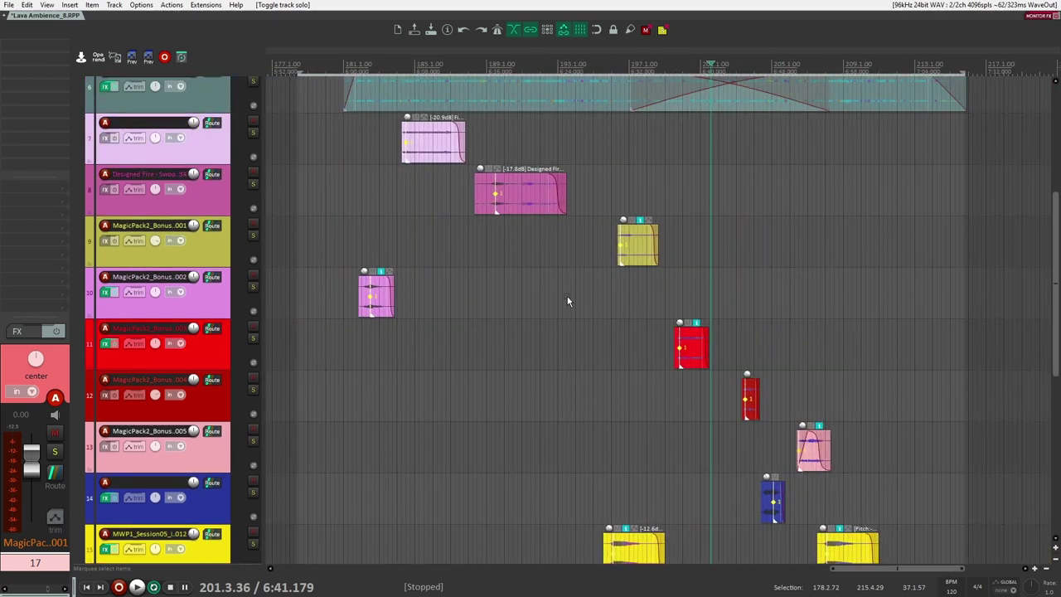
pyautogui.scroll(-4, 568, 301)
pyautogui.scroll(7, 578, 265)
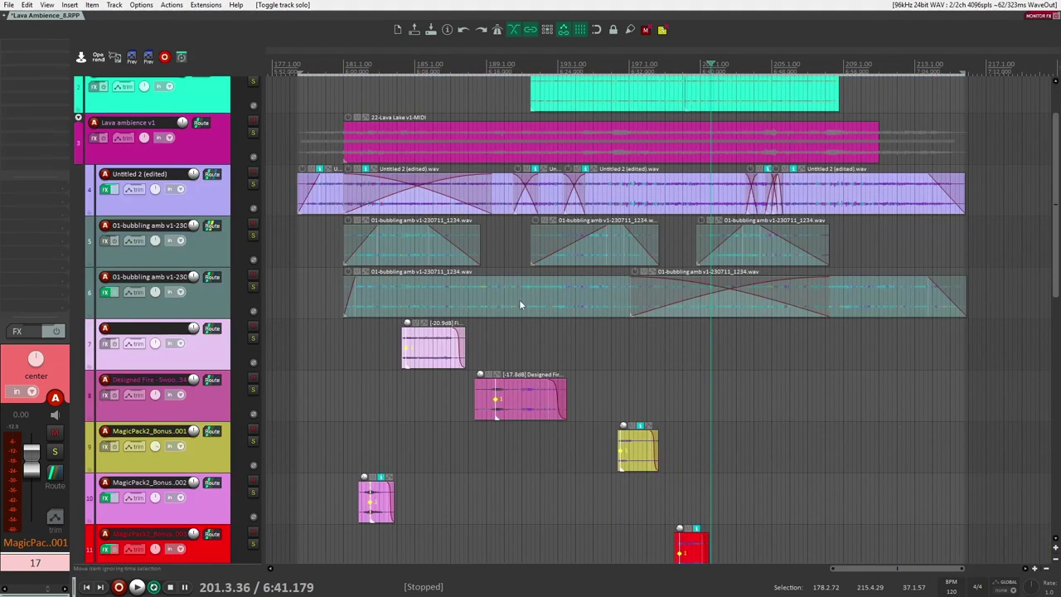
# Play the whole lava ambience session from near bar 181, scrolling through every track
pyautogui.click(359, 342)
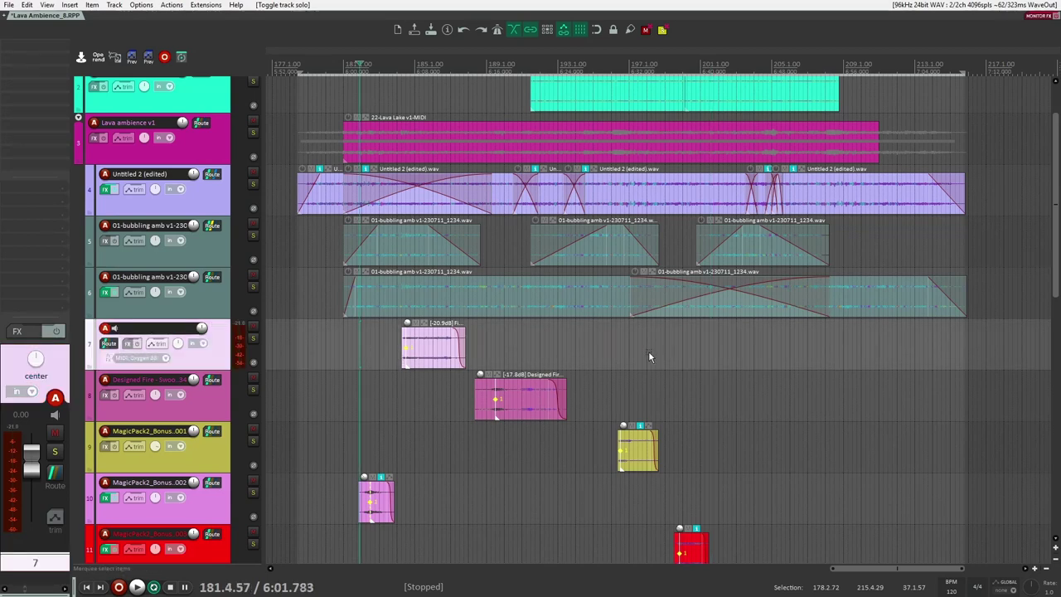
pyautogui.press('space')
pyautogui.scroll(1, 673, 360)
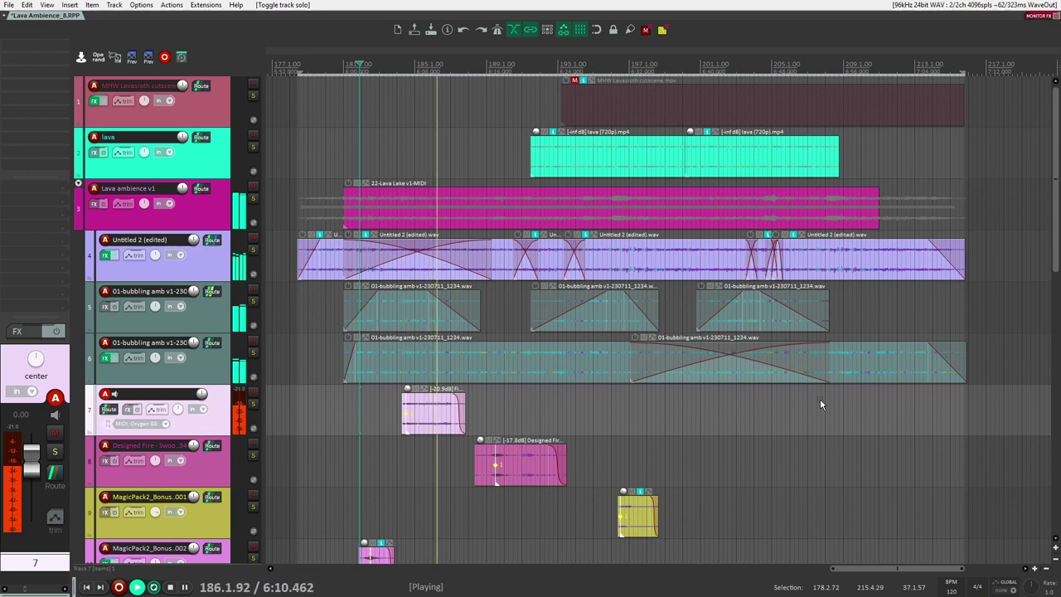
pyautogui.scroll(-5, 819, 397)
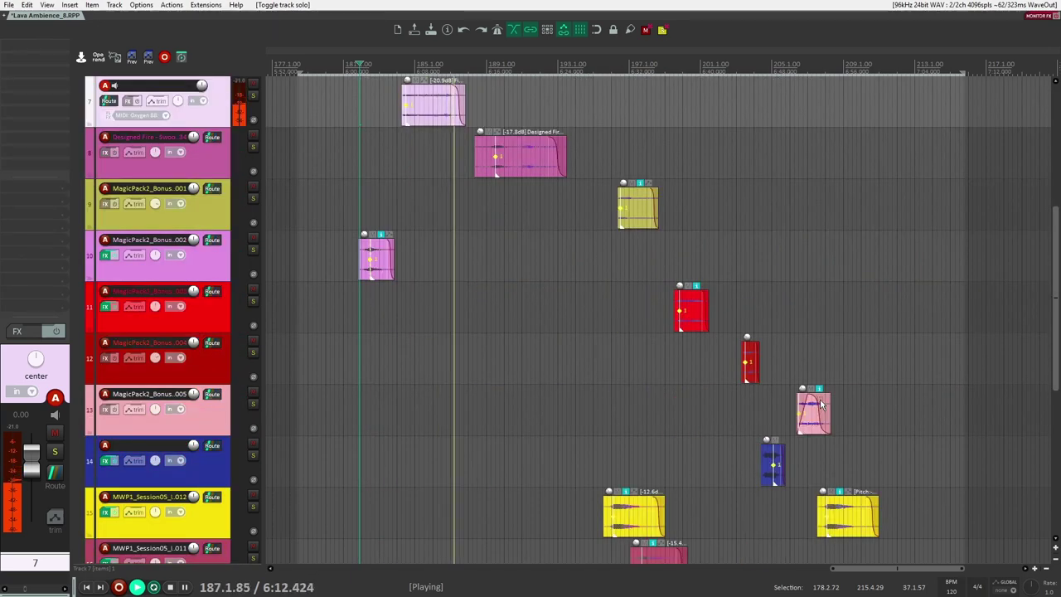
pyautogui.scroll(-3, 820, 398)
pyautogui.scroll(-3, 847, 405)
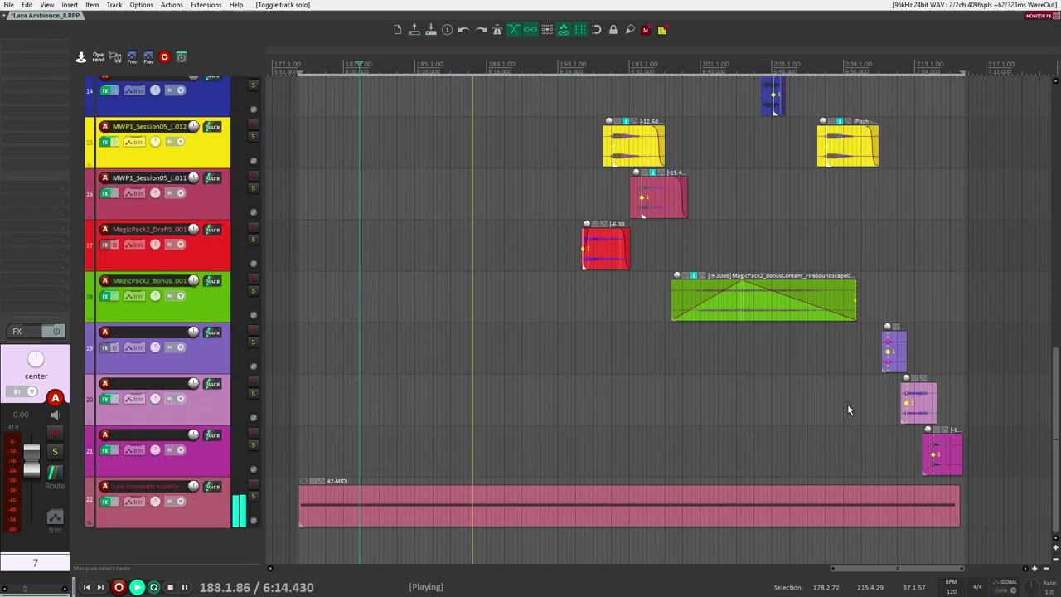
pyautogui.scroll(10, 849, 407)
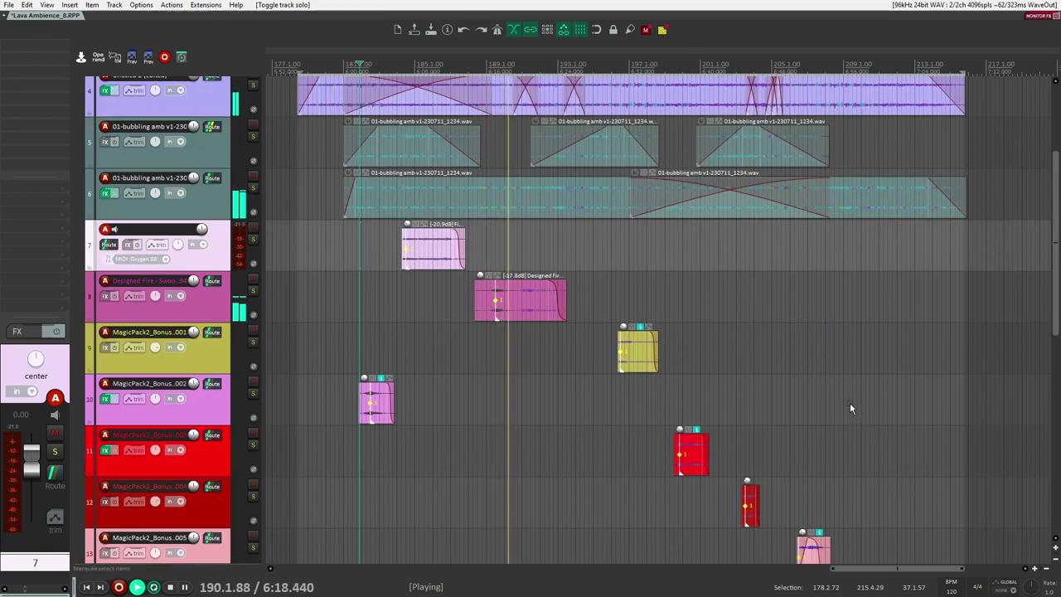
pyautogui.scroll(-10, 862, 396)
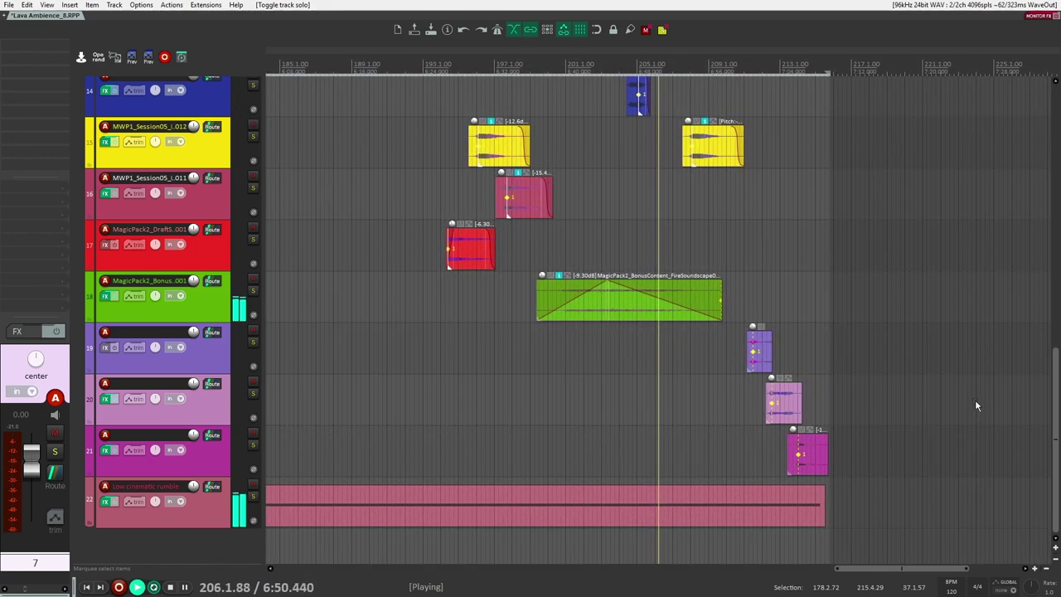
pyautogui.scroll(2, 974, 400)
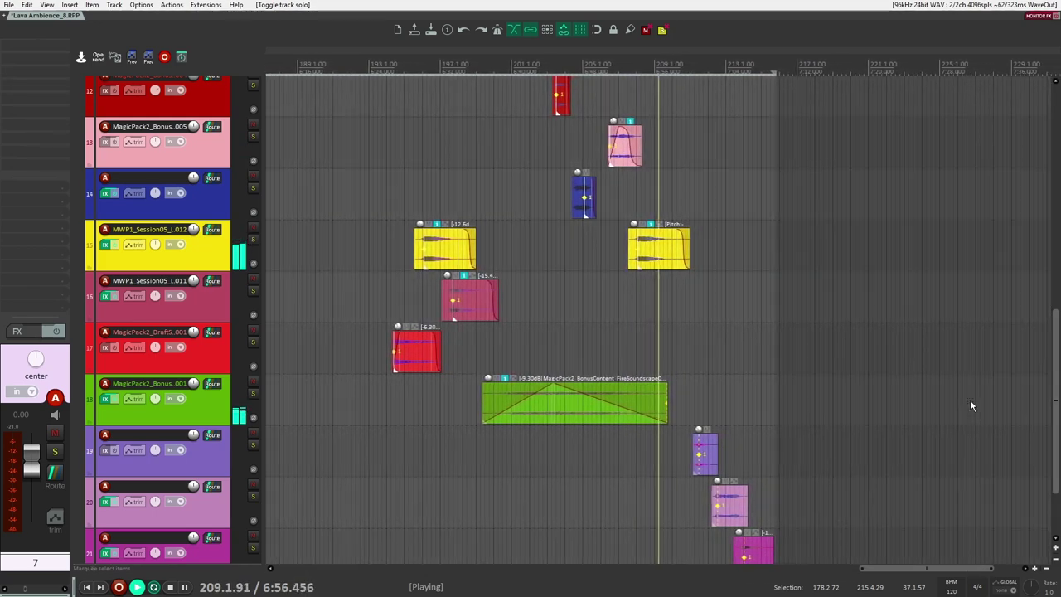
pyautogui.scroll(-2, 970, 405)
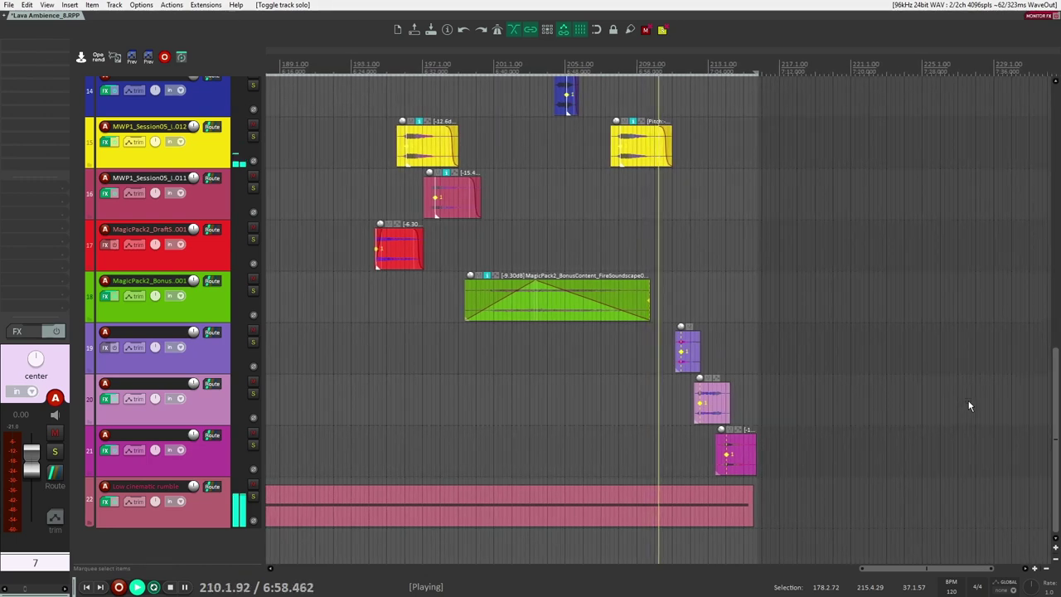